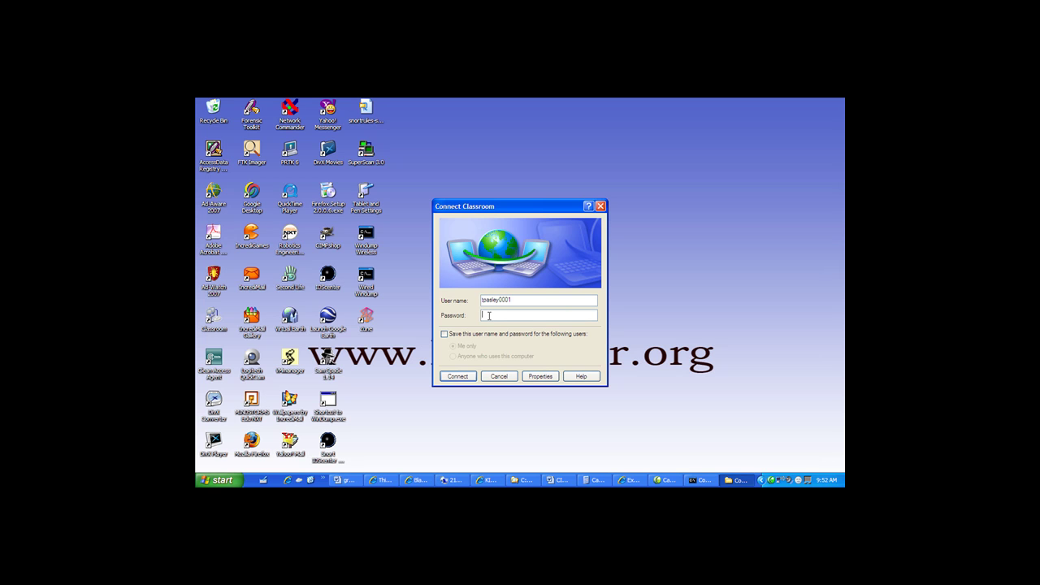
Step: Sign in to the Classroom connection with the account password, re-entering it at the second password request
text(••••••••)
key(Return)
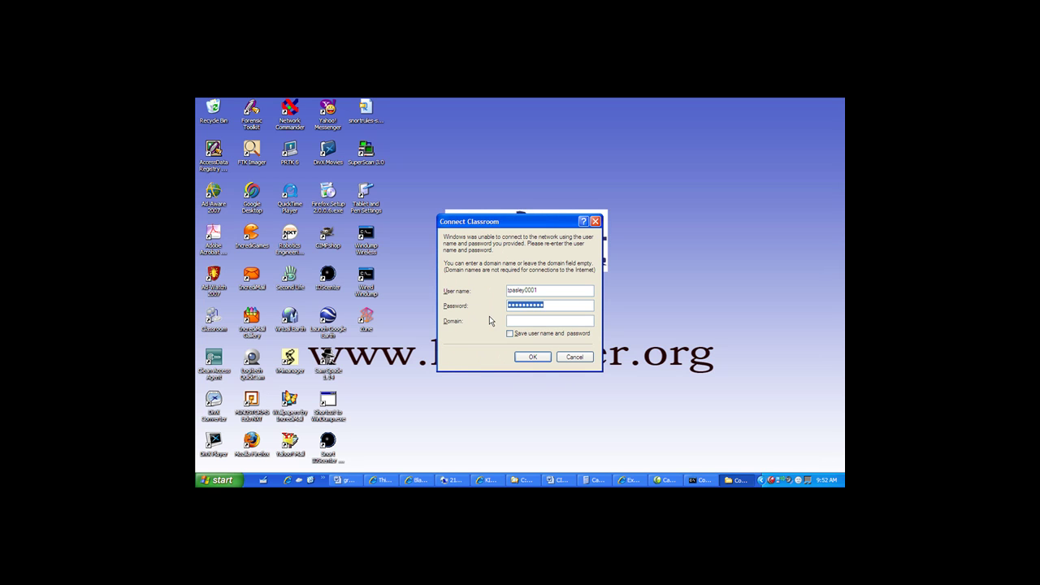
text(••••••••••)
click(530, 358)
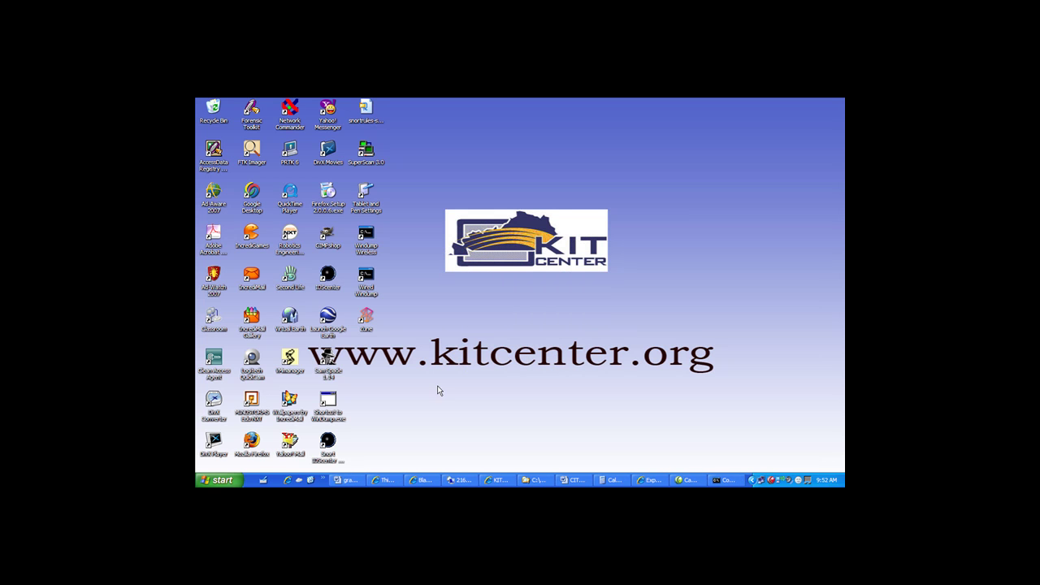
Step: Open a Remote Desktop connection to the computer at 192.168.157.251
click(212, 481)
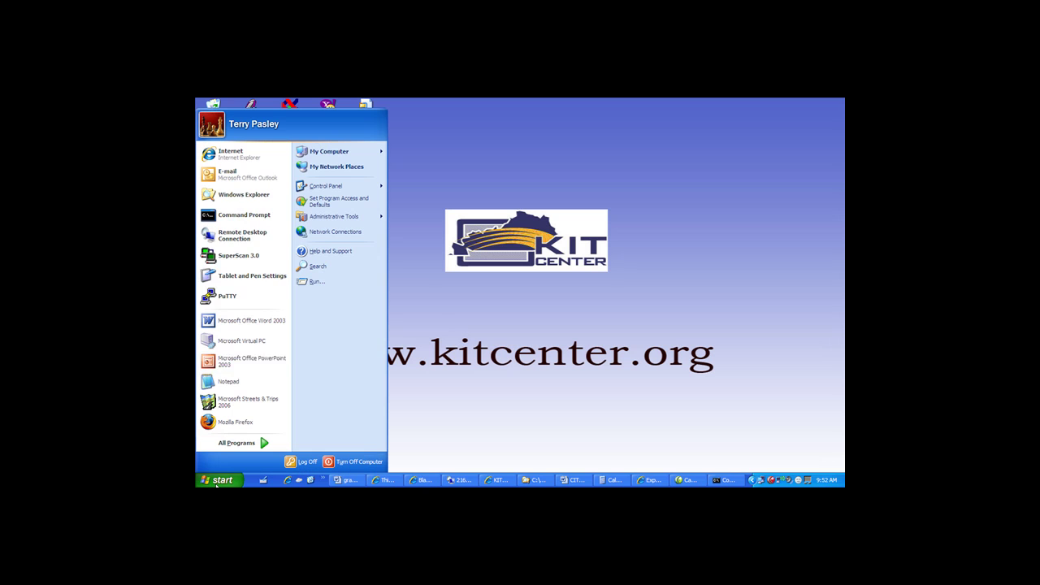
click(250, 236)
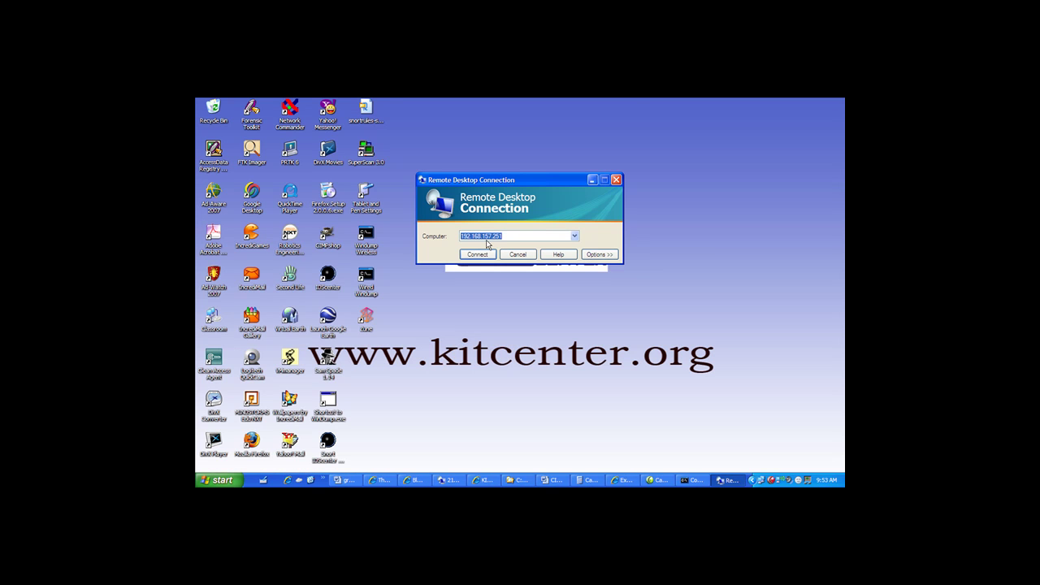
click(478, 254)
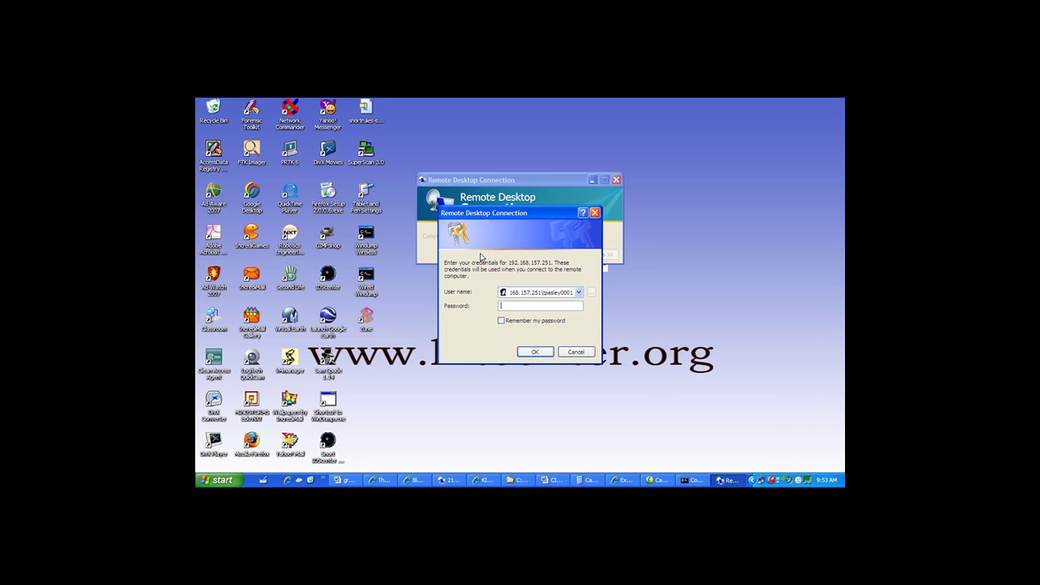
Step: Log on to the remote computer with the account's user name and password, declining to change the password
click(538, 291)
click(541, 291)
key(BackSpace)
key(BackSpace)
key(BackSpace)
key(BackSpace)
key(BackSpace)
key(BackSpace)
key(BackSpace)
key(BackSpace)
key(BackSpace)
key(BackSpace)
key(BackSpace)
key(BackSpace)
key(BackSpace)
key(BackSpace)
key(BackSpace)
key(BackSpace)
click(509, 306)
text(••••••)
key(Return)
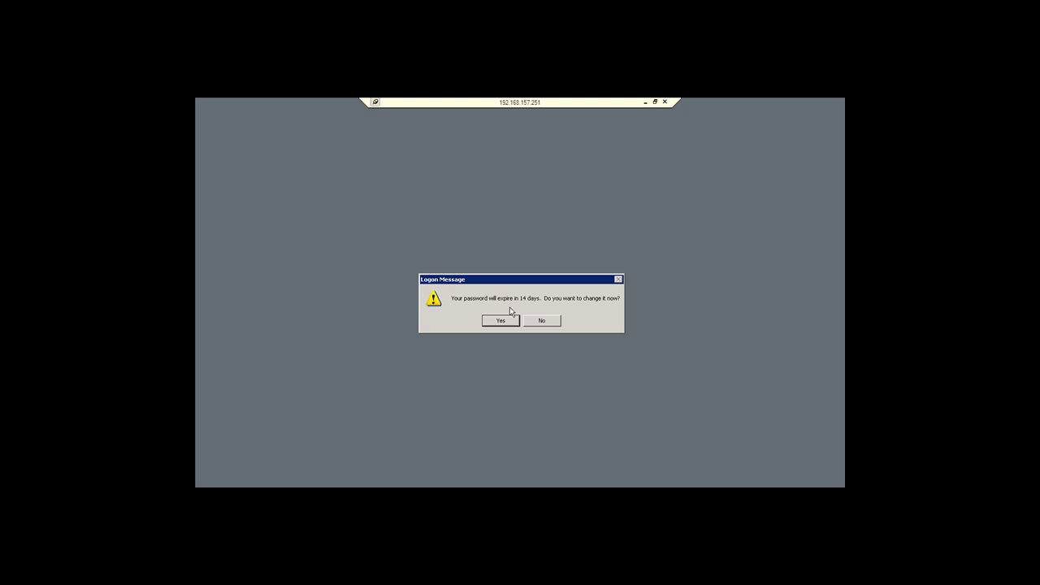
click(539, 320)
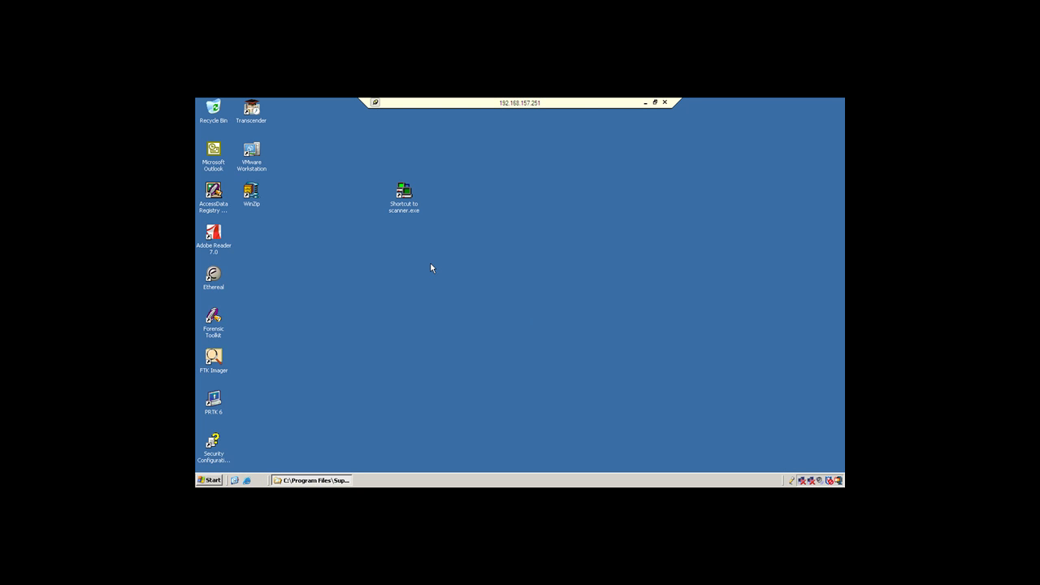
Step: Launch SuperScan on the remote desktop and set the scan type to all ports from 1 to 200
double_click(404, 194)
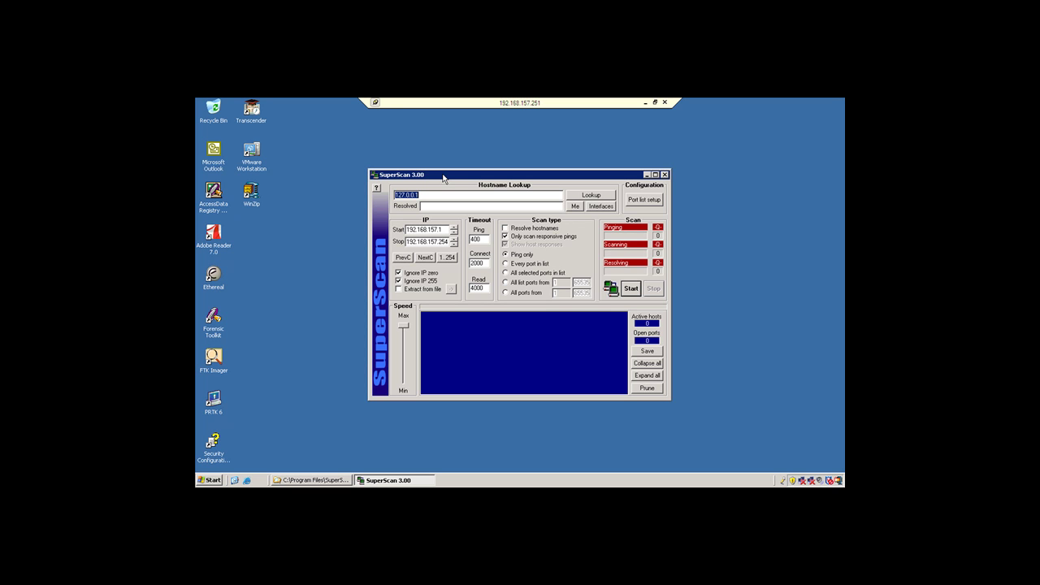
click(505, 266)
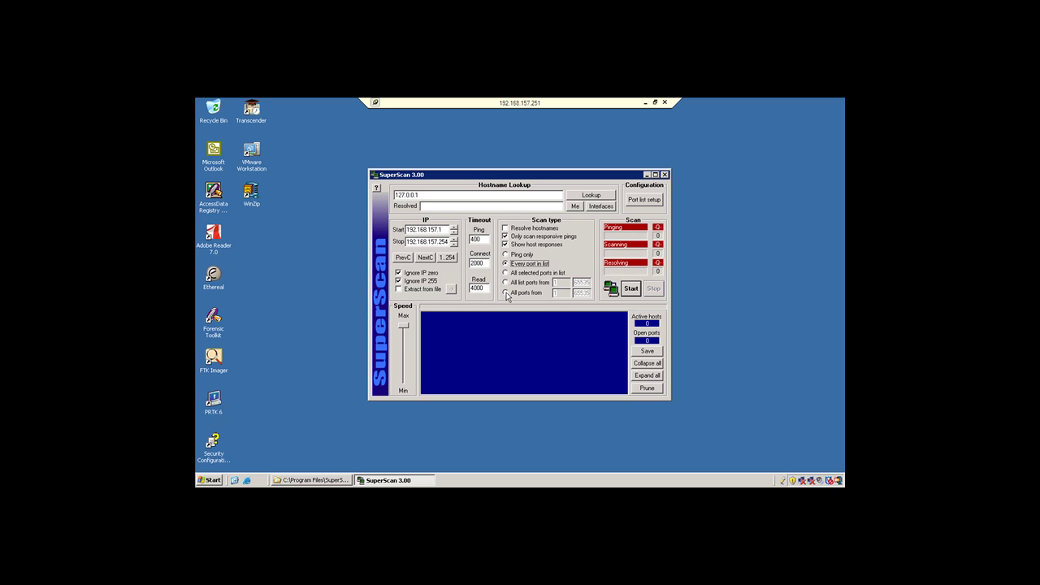
click(507, 293)
click(588, 295)
key(BackSpace)
key(BackSpace)
key(BackSpace)
key(BackSpace)
key(BackSpace)
text(200)
Step: Set the stop IP address to 192.168.157.1 and run the port scan
double_click(579, 291)
key(BackSpace)
key(BackSpace)
key(BackSpace)
text(1)
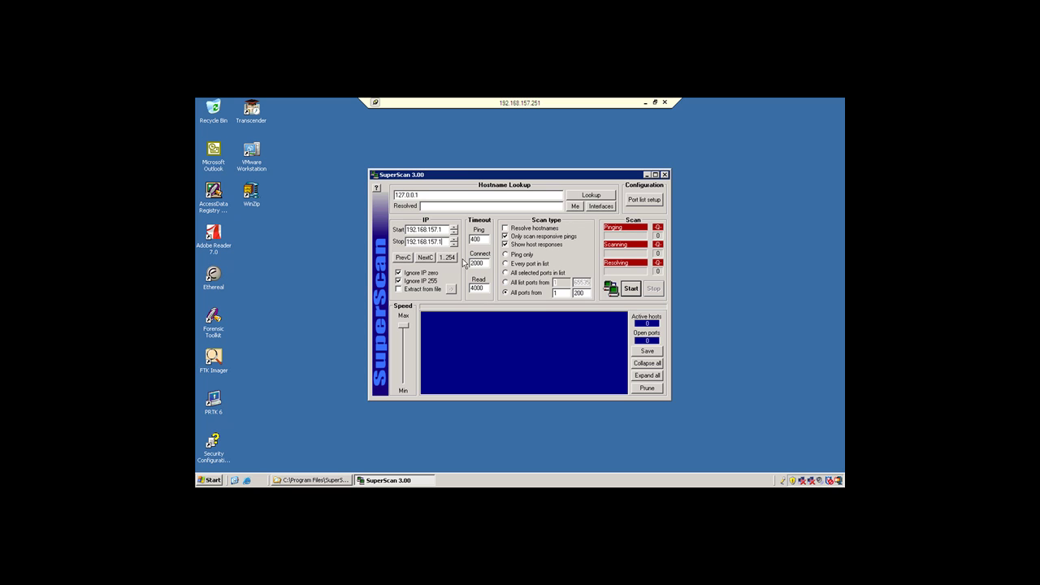
click(631, 289)
Step: Expand the scan results for 192.168.157.1 and examine its open ports and the banners under ports 80 and 25
double_click(460, 317)
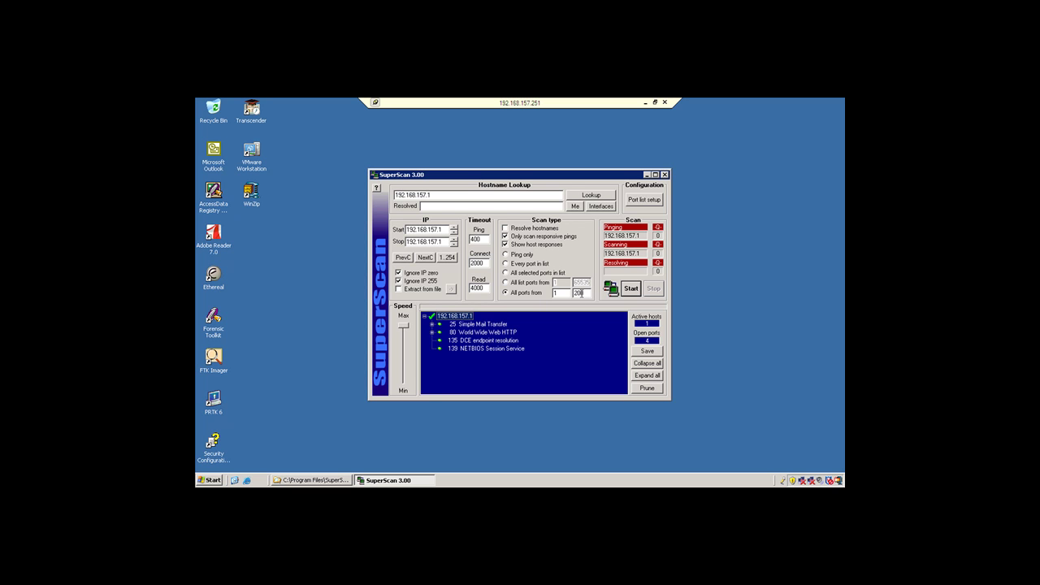
click(460, 342)
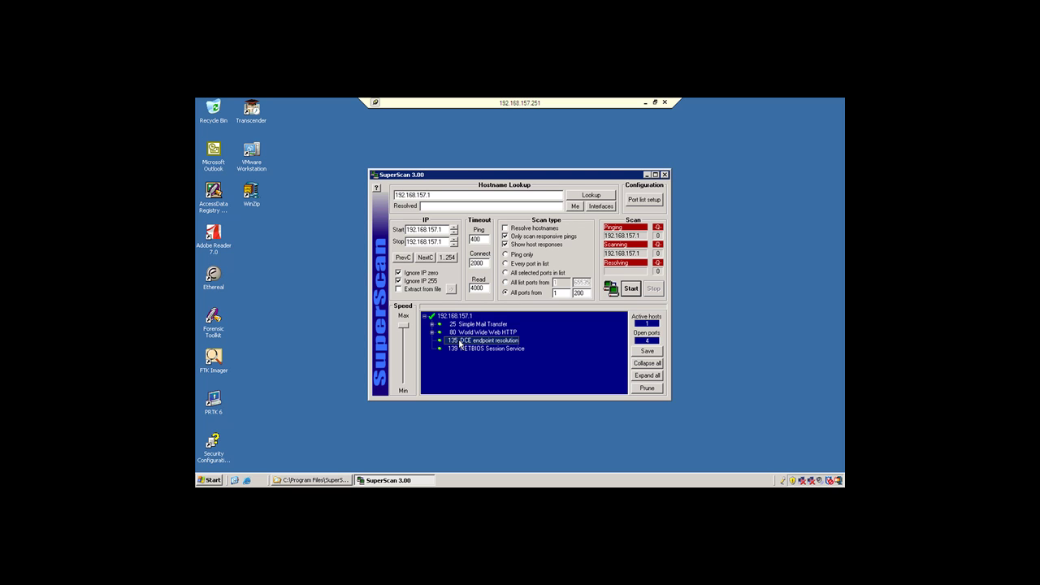
click(459, 350)
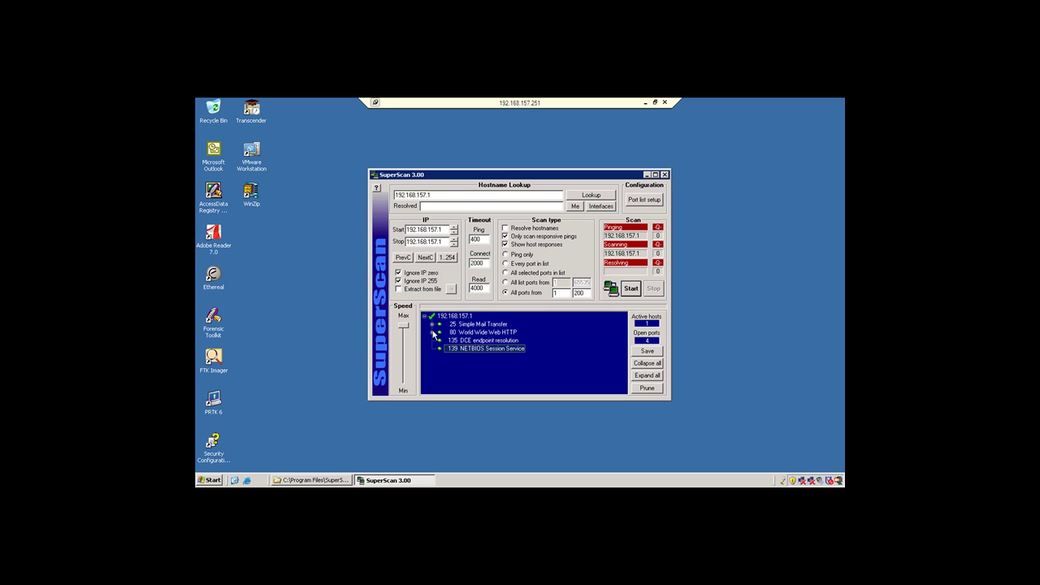
click(466, 333)
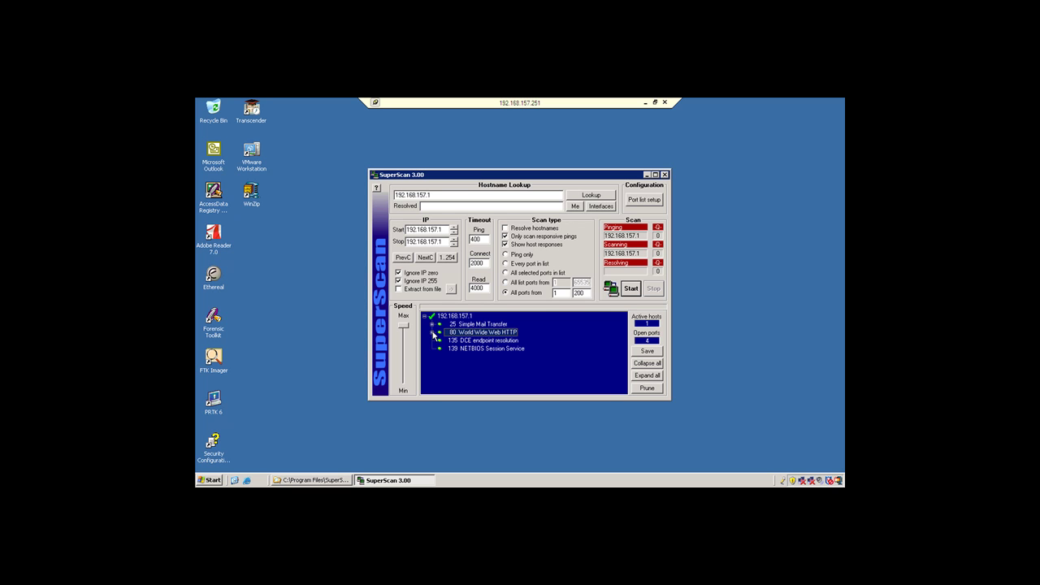
click(432, 332)
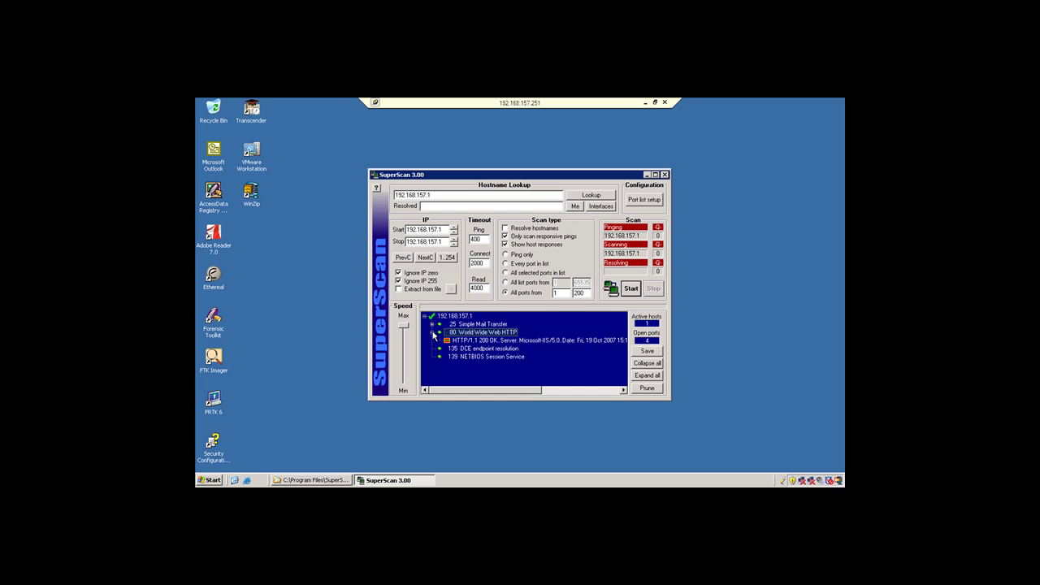
click(482, 341)
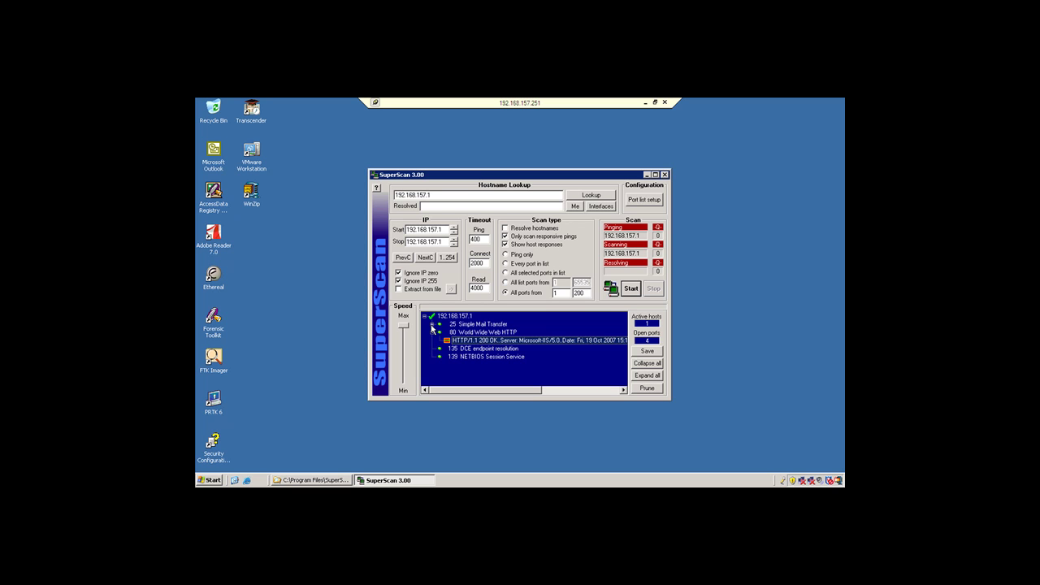
click(432, 324)
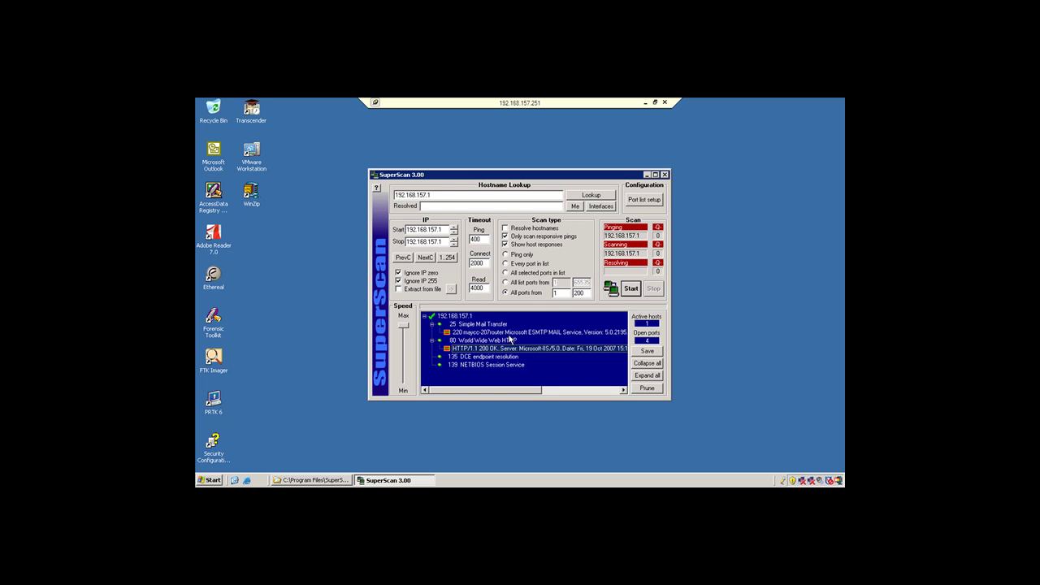
click(573, 332)
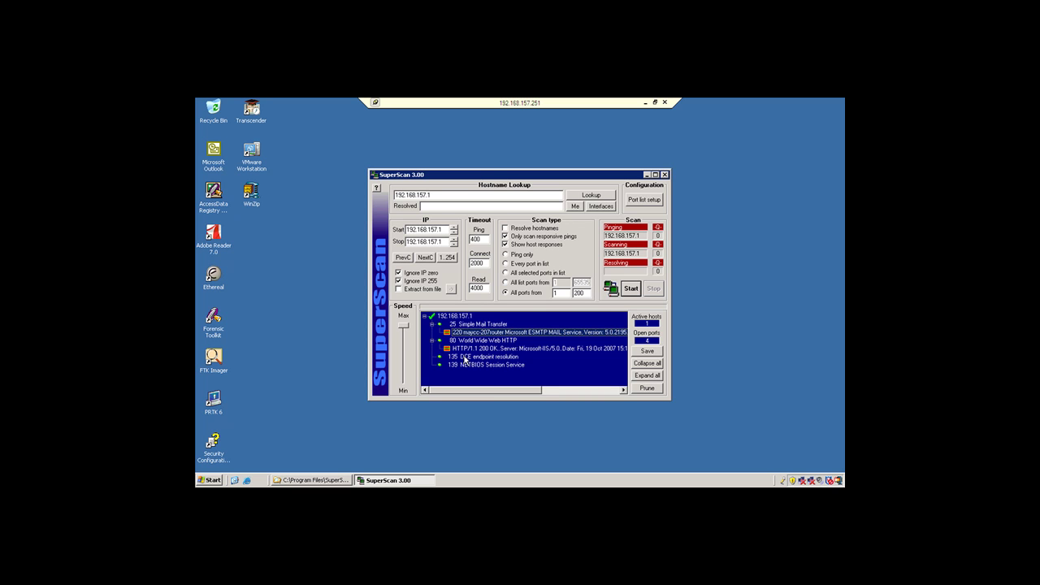
Step: Launch Ethereal and select the first Intel(R) PRO/1000 MT Dual Port Network Connection as the interface in the capture options
click(211, 480)
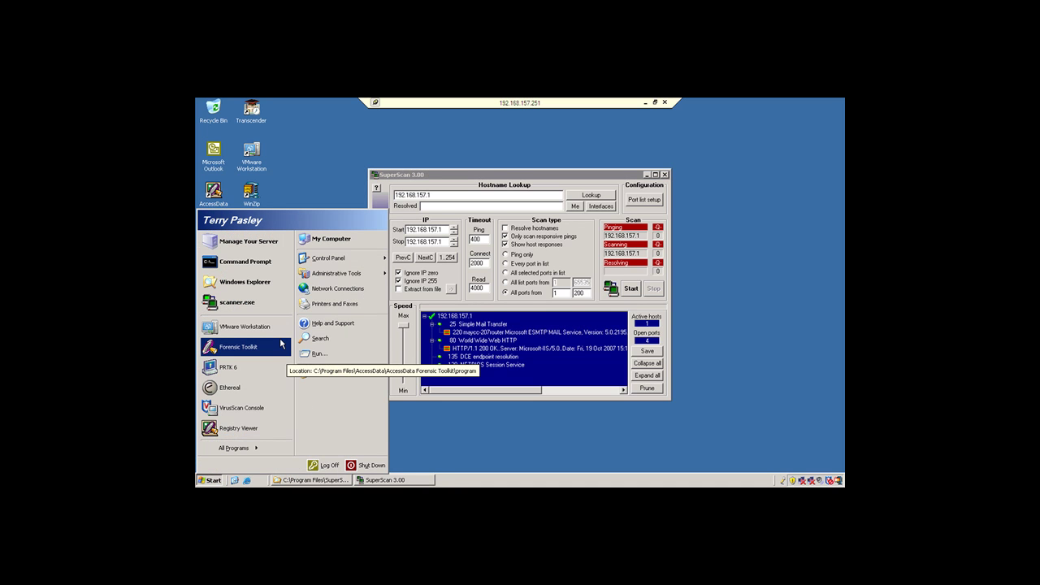
click(261, 395)
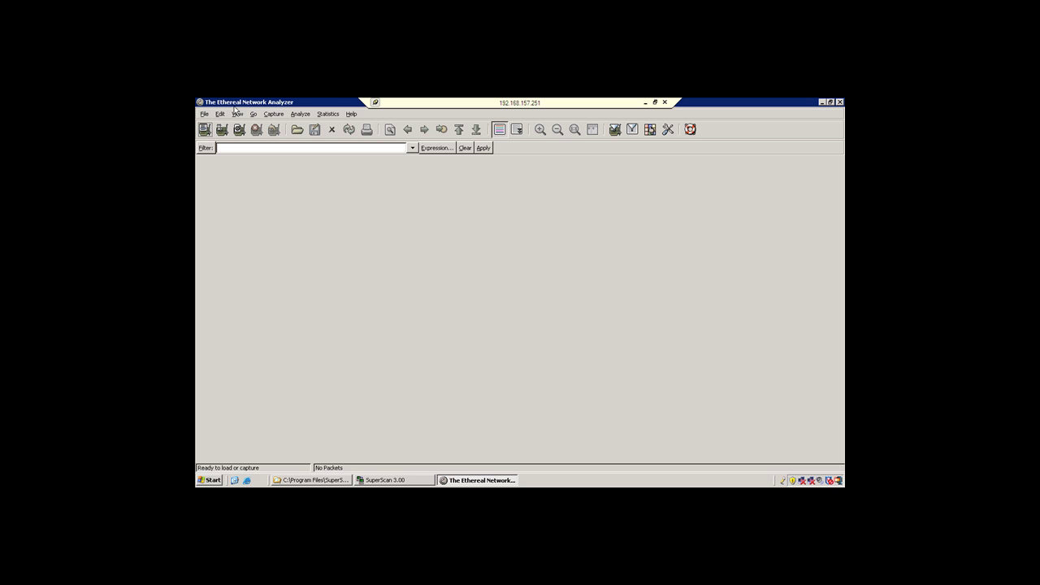
click(275, 115)
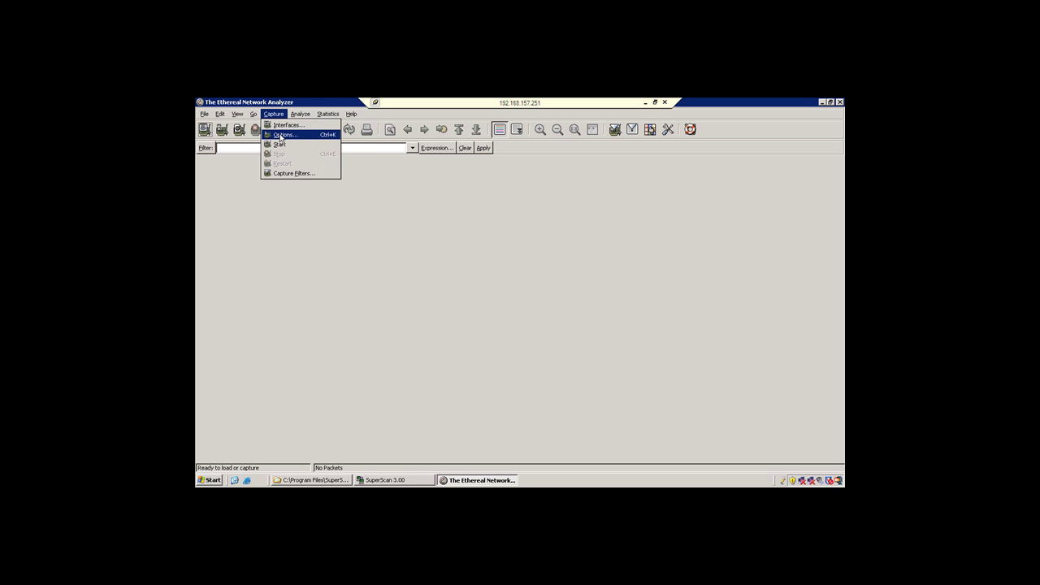
click(281, 134)
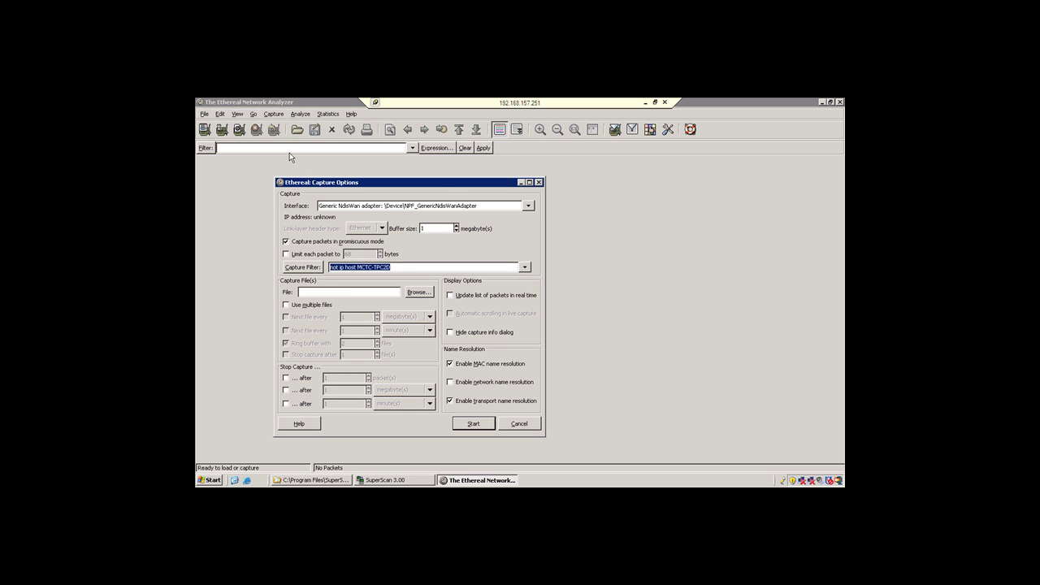
click(529, 206)
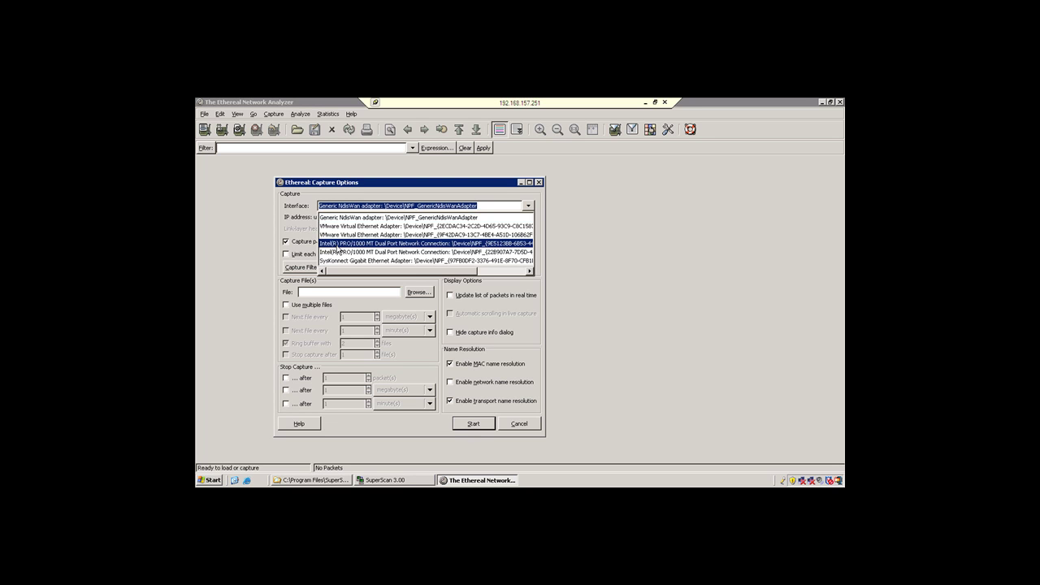
click(338, 243)
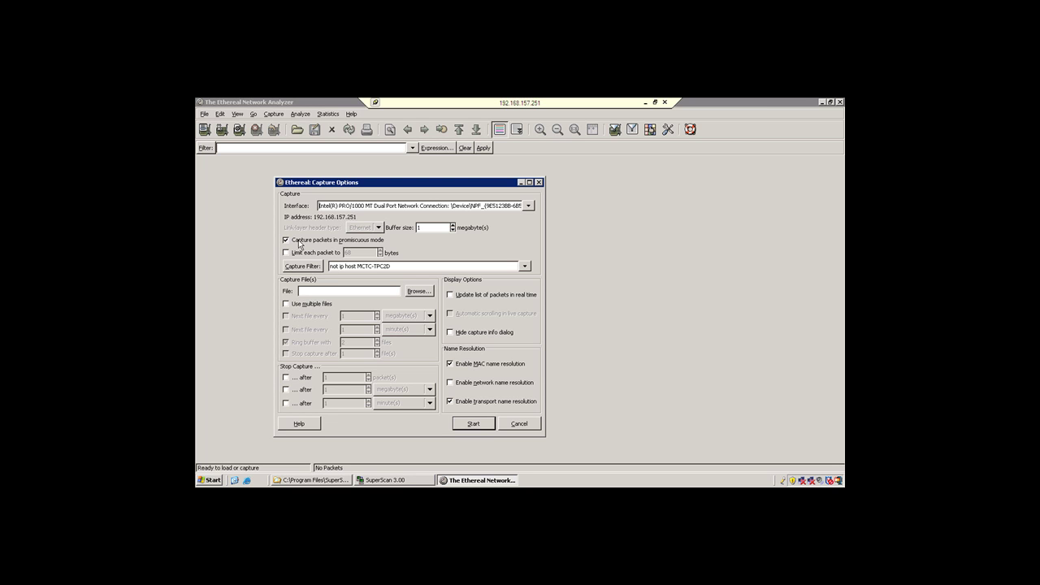
Step: Start the packet capture with promiscuous mode turned off and the capture filter cleared
click(287, 242)
click(393, 265)
key(BackSpace)
key(BackSpace)
key(BackSpace)
key(BackSpace)
key(BackSpace)
key(BackSpace)
key(BackSpace)
key(BackSpace)
key(BackSpace)
key(BackSpace)
key(BackSpace)
key(BackSpace)
key(BackSpace)
key(BackSpace)
key(BackSpace)
key(BackSpace)
key(BackSpace)
key(BackSpace)
key(BackSpace)
key(BackSpace)
click(469, 424)
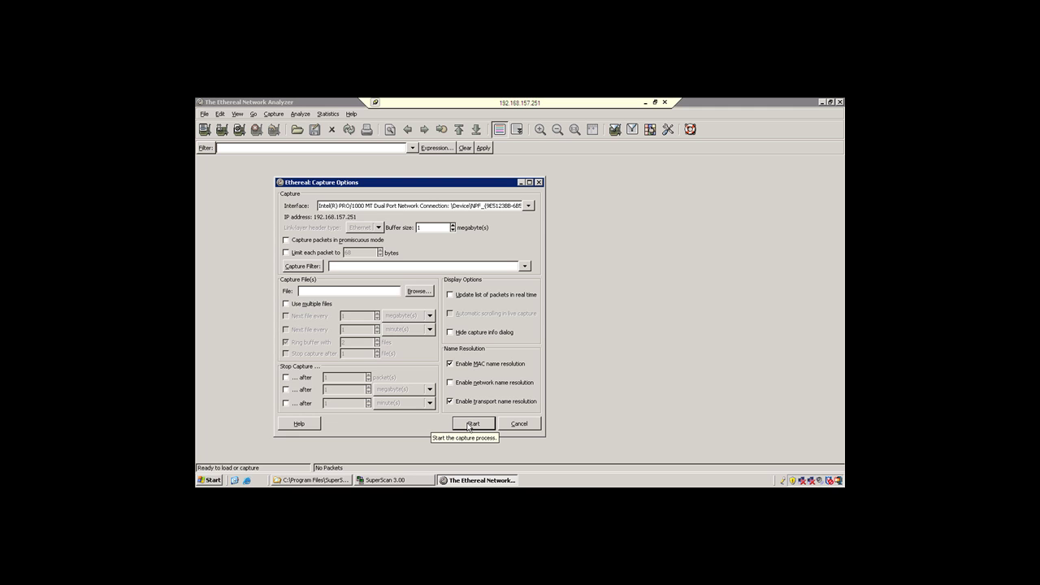
click(469, 424)
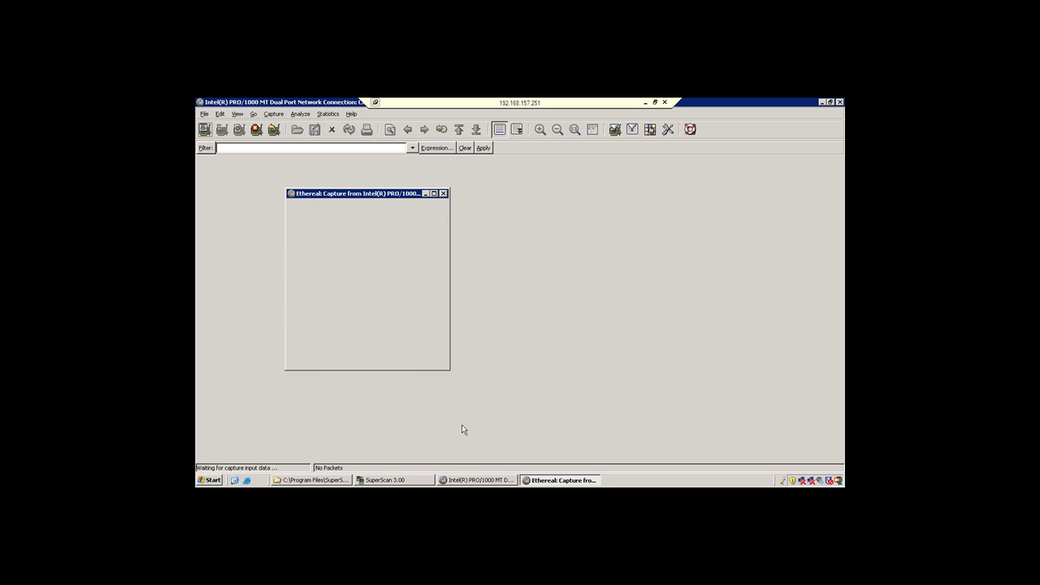
Step: Run the SuperScan port scan of 192.168.157.1 again while capturing, and stop the Ethereal capture
click(386, 480)
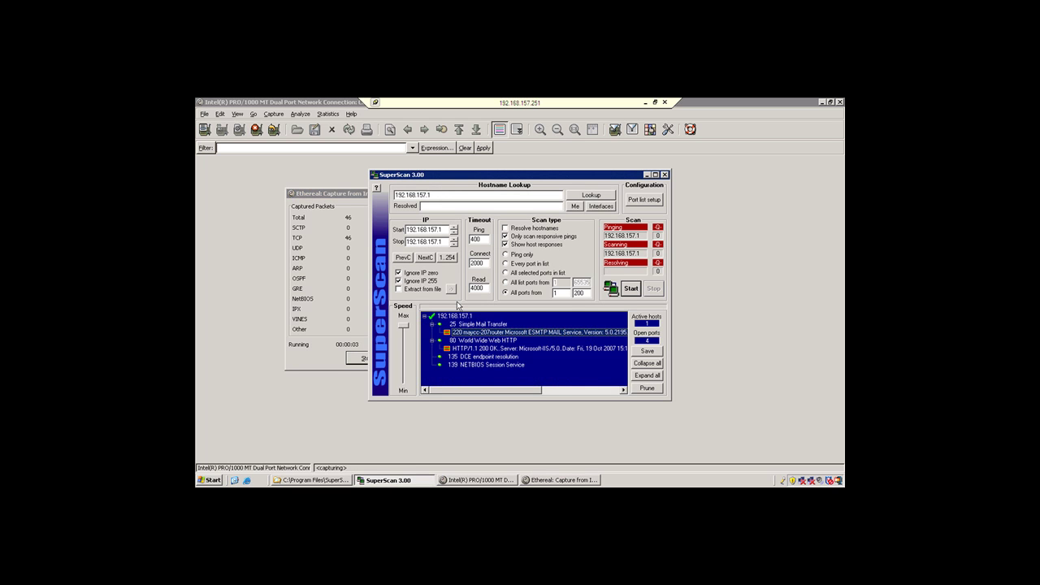
click(630, 289)
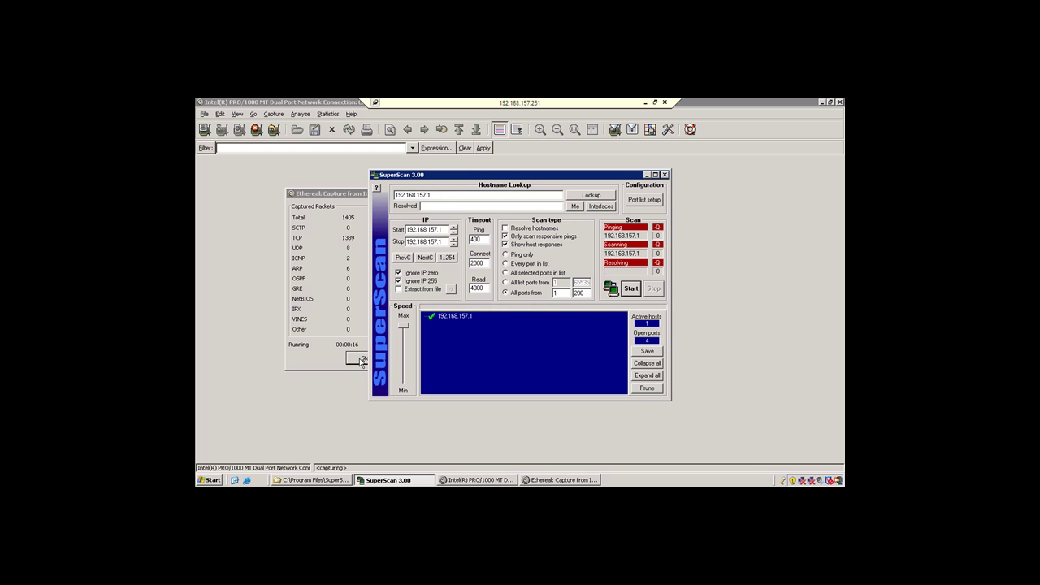
click(361, 361)
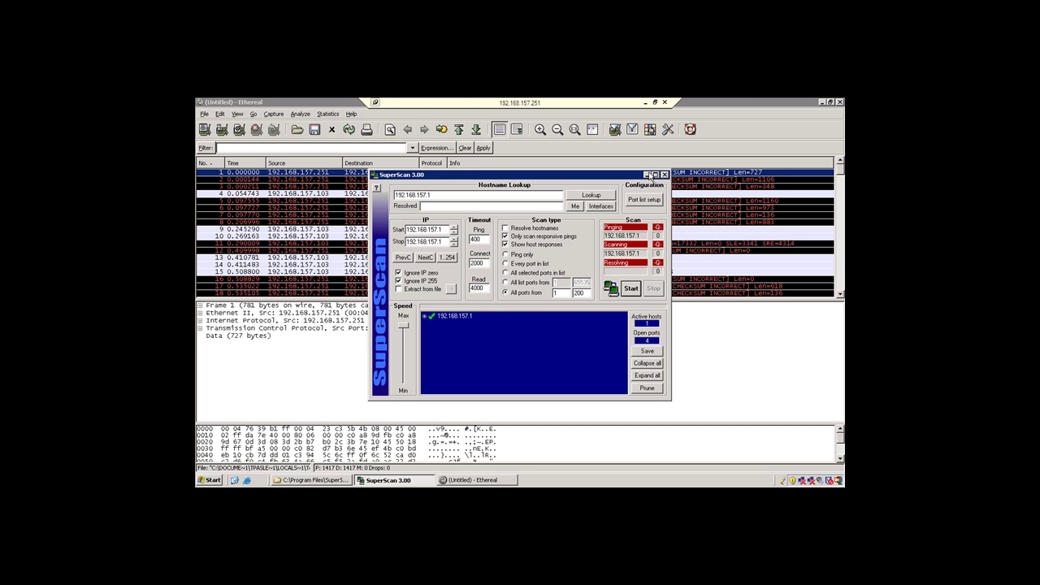
Step: Bring the Ethereal capture into view and look through its packet list for the ARP and ICMP packets that begin the scan of 192.168.157.1
click(694, 104)
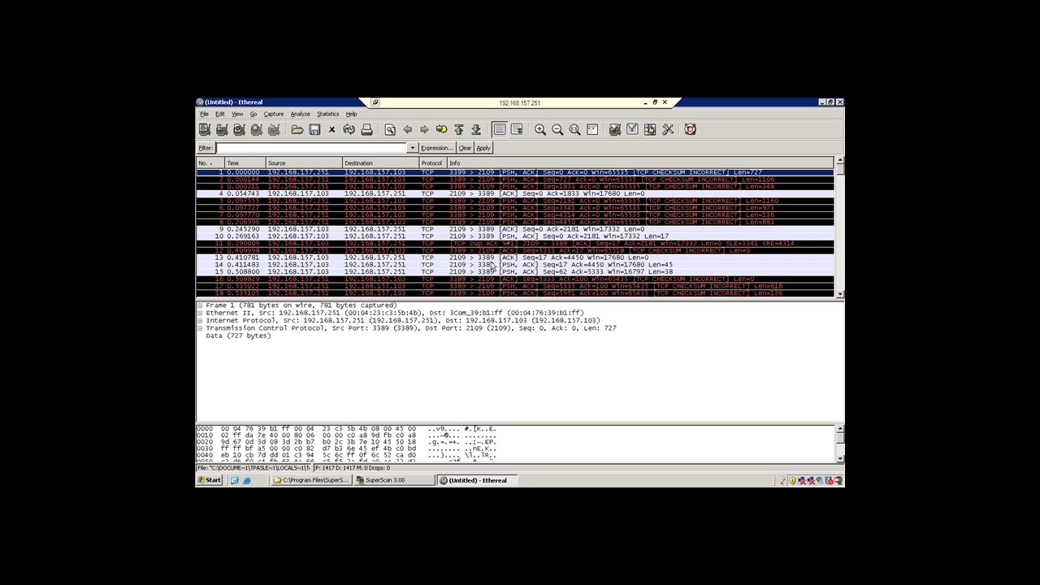
click(840, 296)
click(840, 297)
click(840, 297)
click(840, 297)
click(840, 296)
click(840, 296)
click(841, 296)
click(840, 297)
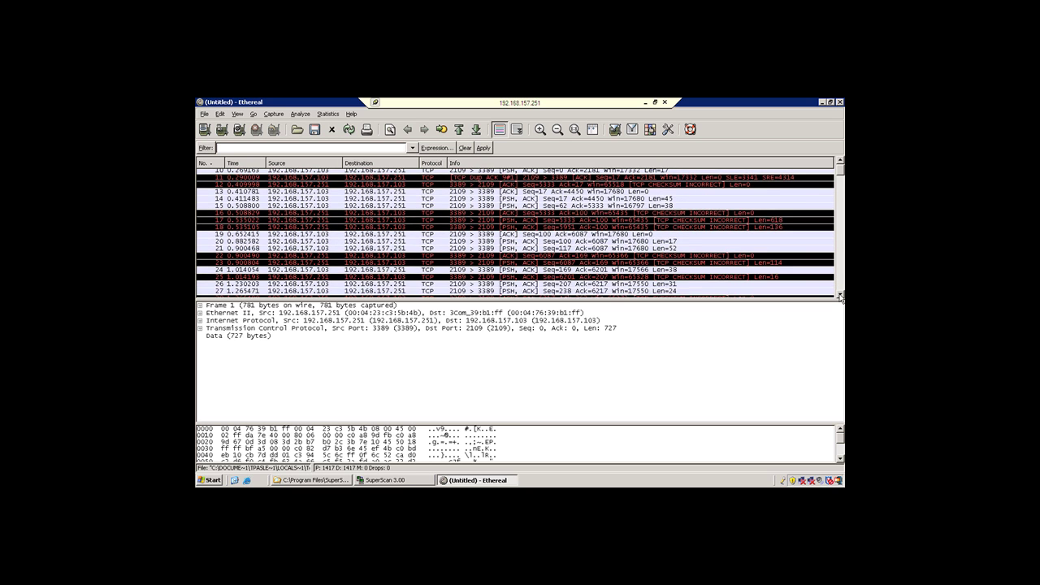
click(840, 297)
click(840, 296)
click(840, 297)
click(840, 296)
click(840, 297)
click(840, 296)
click(840, 297)
click(840, 297)
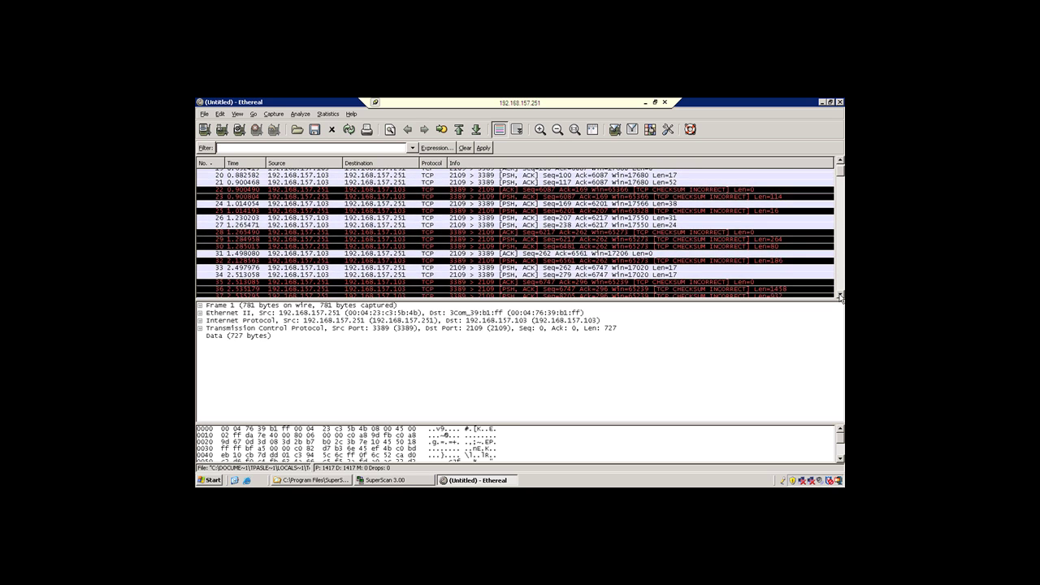
click(840, 296)
click(840, 296)
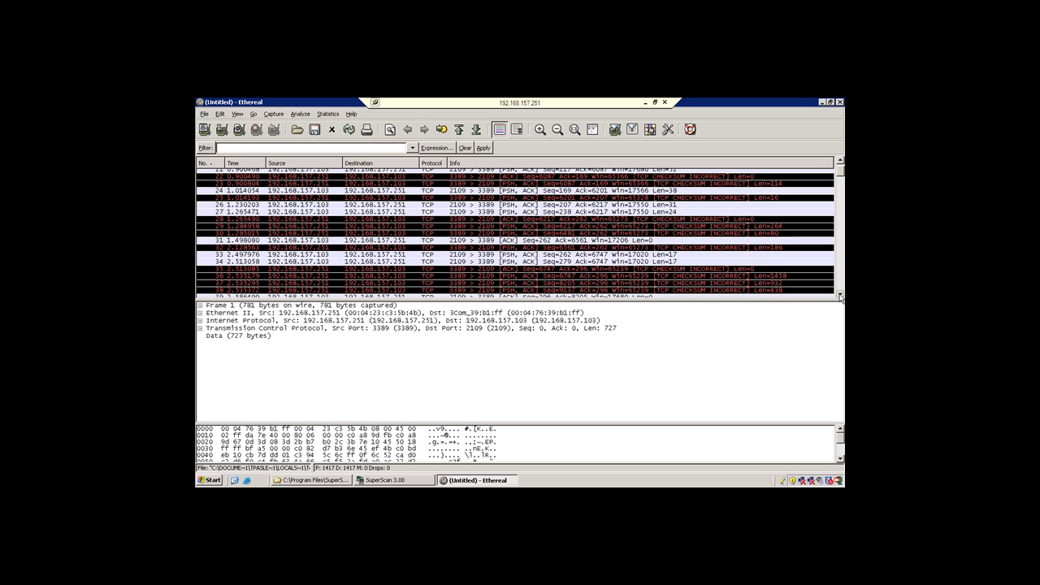
click(840, 296)
click(840, 296)
click(840, 297)
click(840, 296)
click(840, 296)
click(840, 296)
click(840, 297)
click(840, 297)
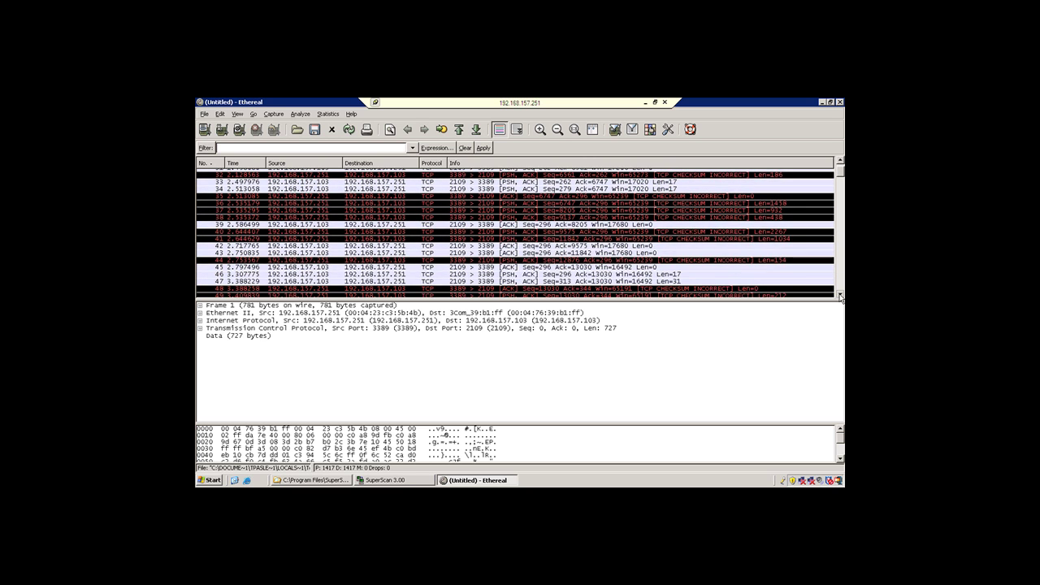
click(841, 296)
click(840, 297)
click(840, 296)
click(840, 297)
click(840, 296)
click(840, 296)
click(840, 297)
click(840, 296)
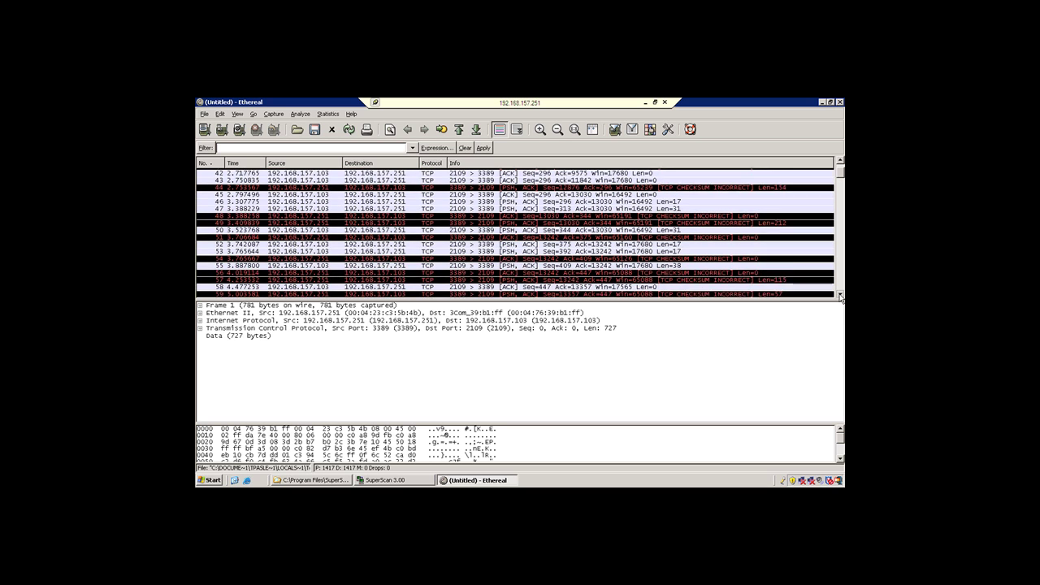
click(840, 297)
click(840, 297)
click(840, 297)
click(840, 296)
click(840, 296)
click(840, 296)
click(840, 296)
click(840, 297)
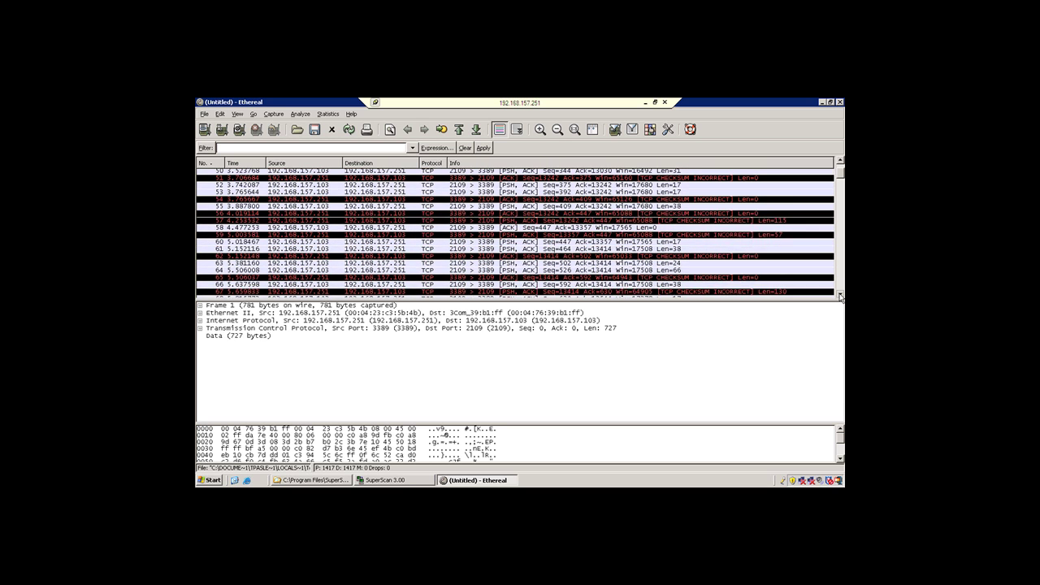
click(840, 297)
click(840, 296)
click(840, 297)
click(840, 297)
click(840, 297)
click(840, 296)
click(840, 297)
click(840, 297)
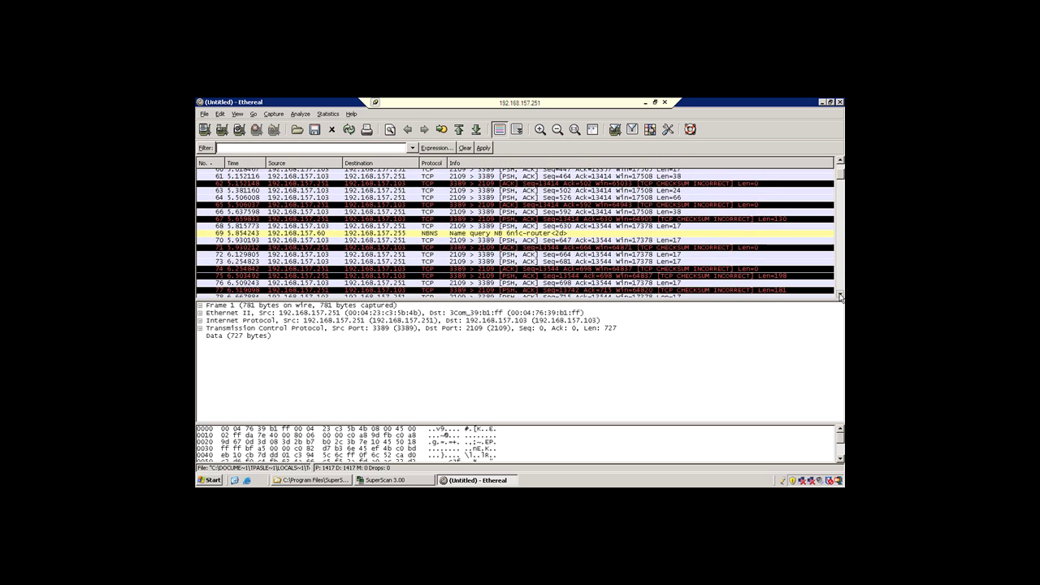
click(841, 297)
click(840, 296)
click(840, 297)
click(840, 296)
click(840, 297)
click(840, 297)
click(840, 296)
click(840, 297)
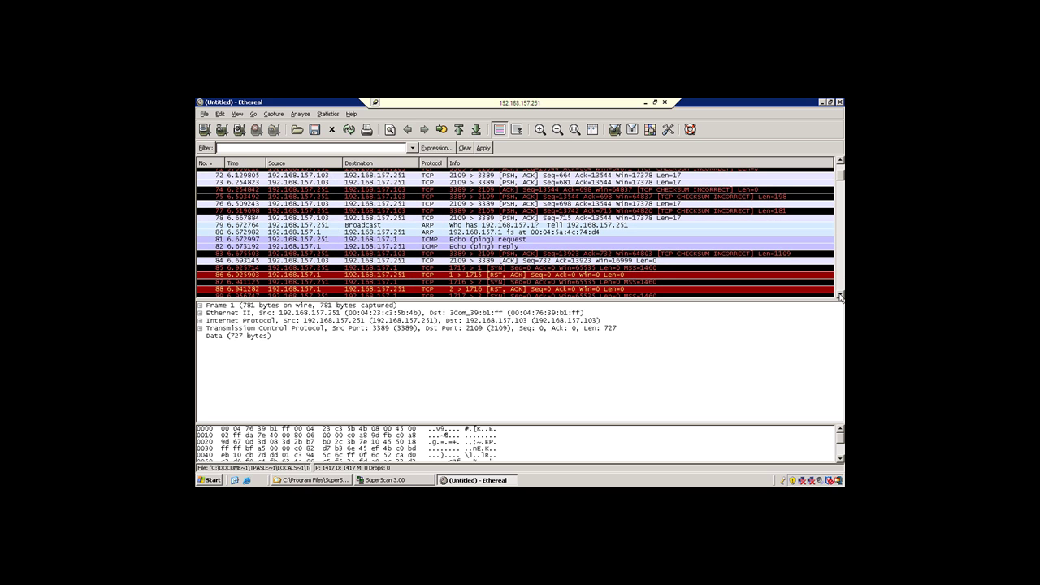
click(840, 296)
click(840, 297)
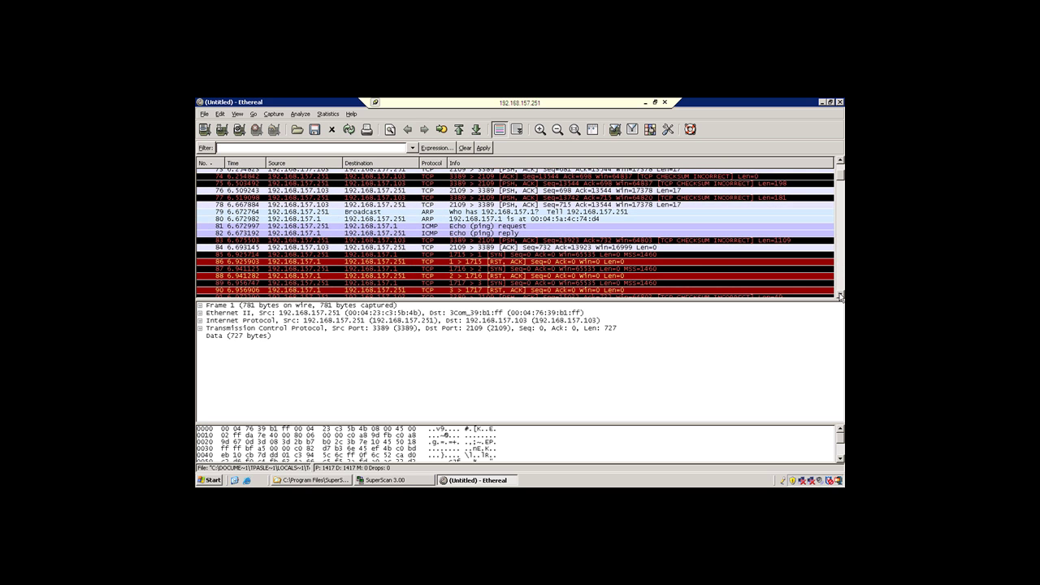
click(840, 296)
click(840, 297)
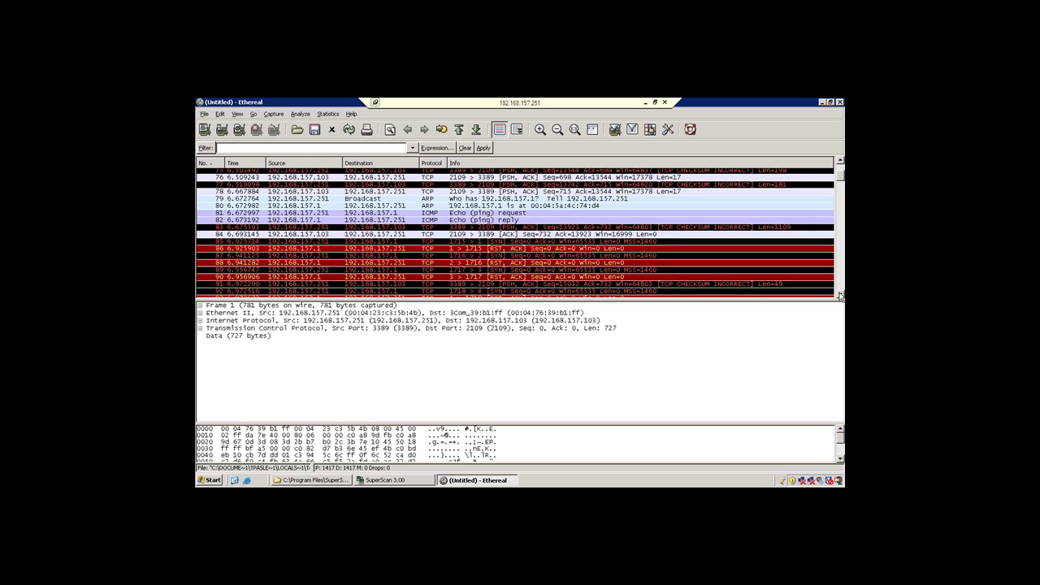
click(840, 297)
click(840, 297)
click(840, 297)
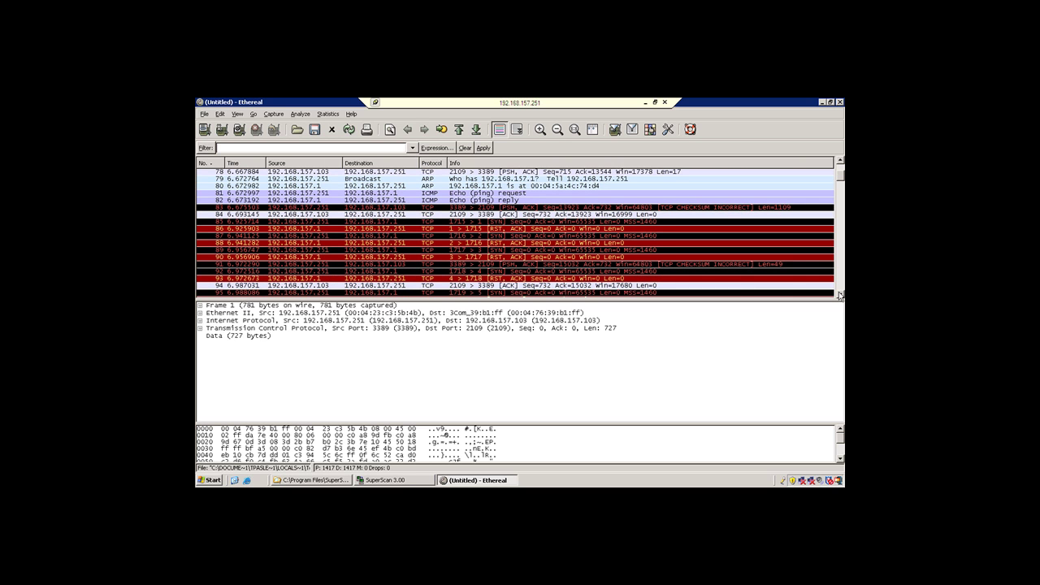
click(840, 297)
click(840, 296)
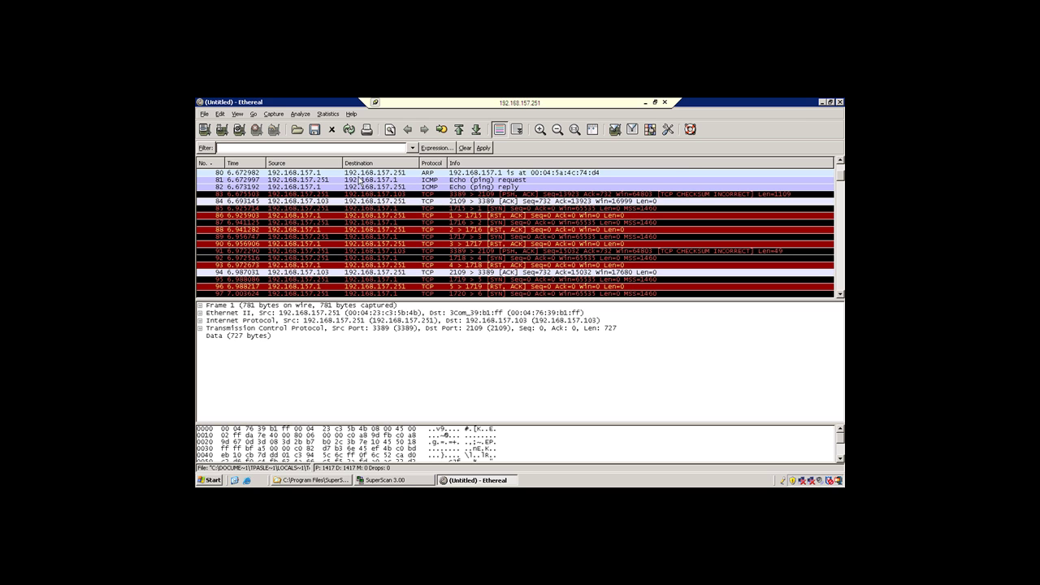
Step: Examine the ARP request and reply for 192.168.157.1 in packets 79 and 80, and the TCP packet 83 sent to 192.168.157.103
click(840, 163)
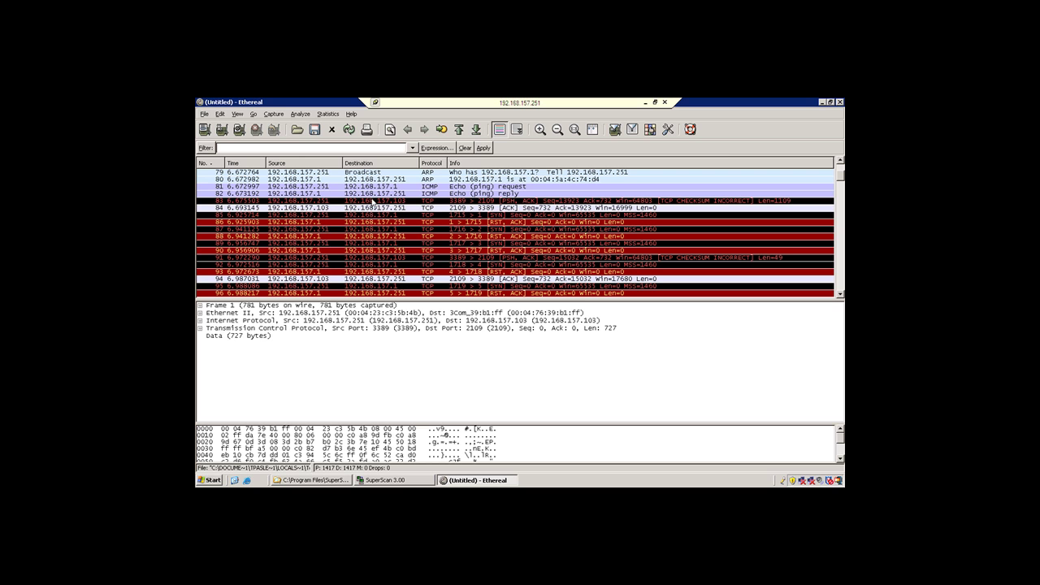
click(315, 173)
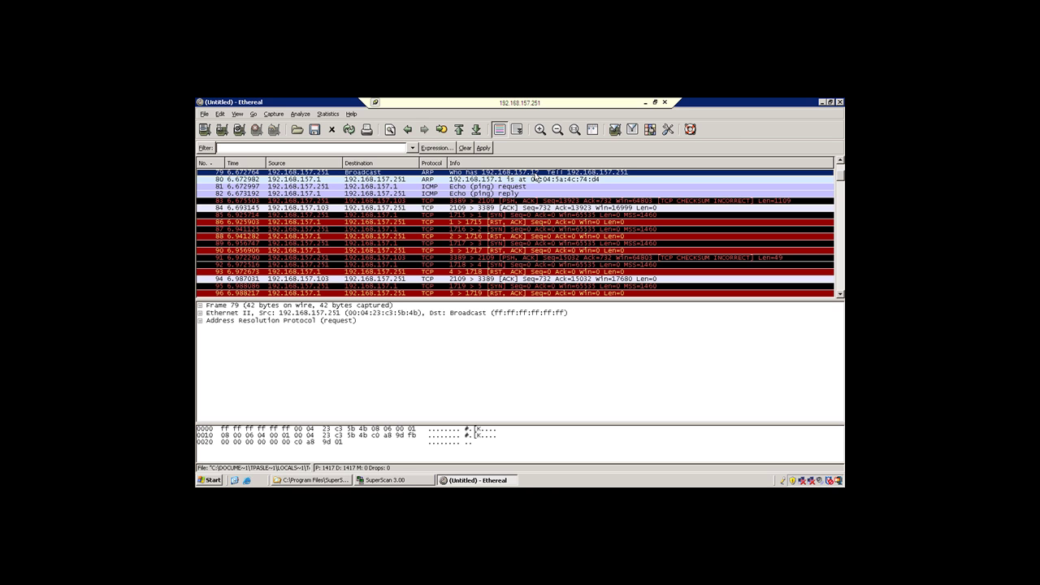
click(325, 181)
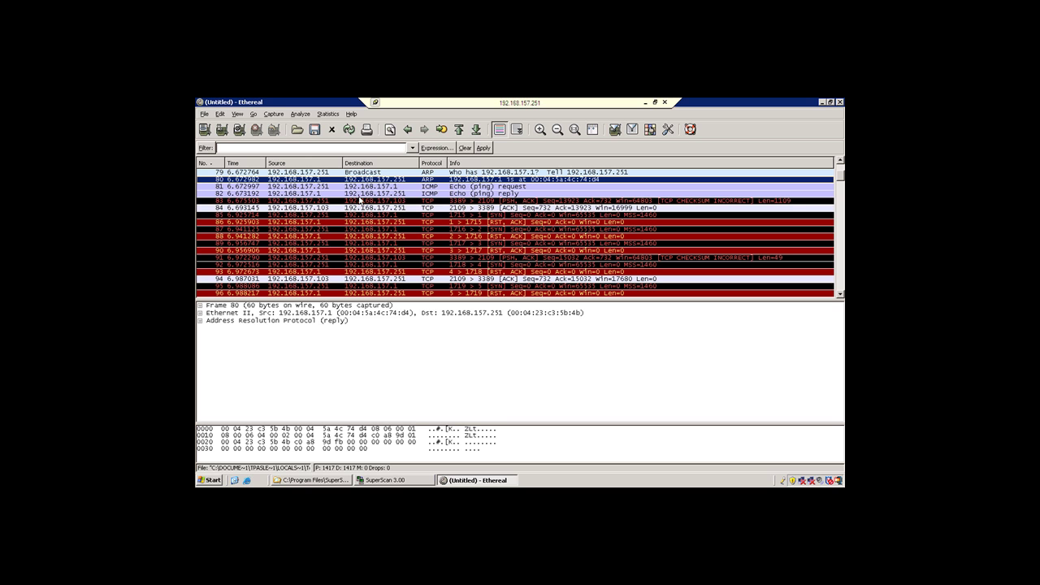
click(334, 202)
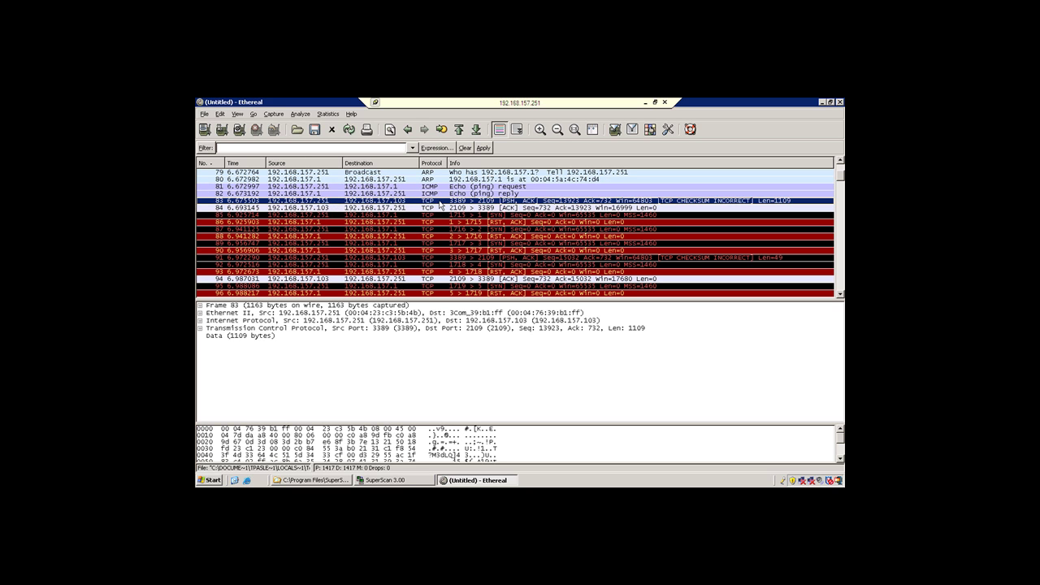
Step: Inspect the SYN packets sent to ports 1, 2 and 3 of 192.168.157.1 and the RST, ACK replies, packets 85 to 90
click(386, 215)
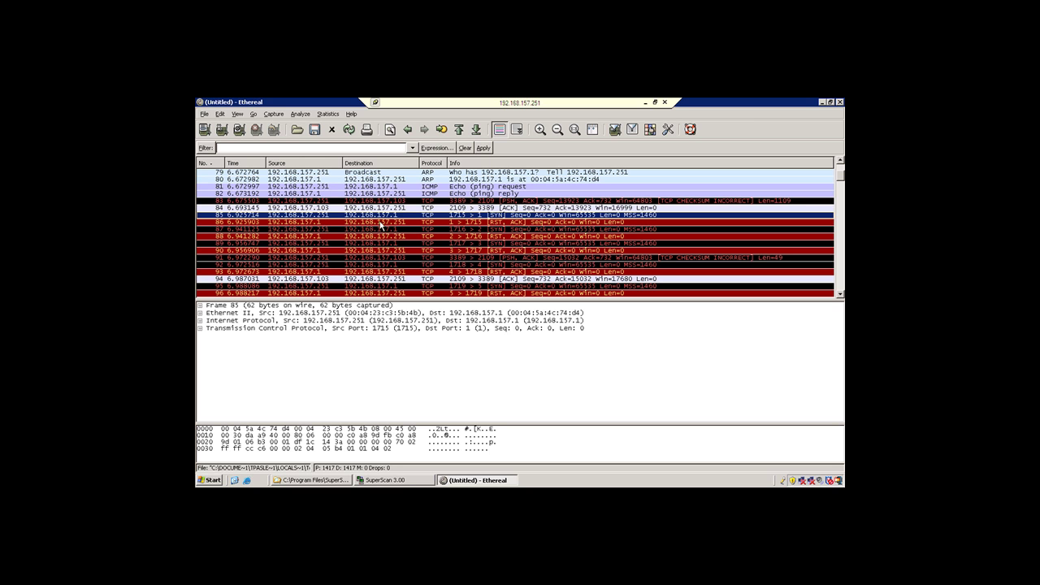
click(320, 223)
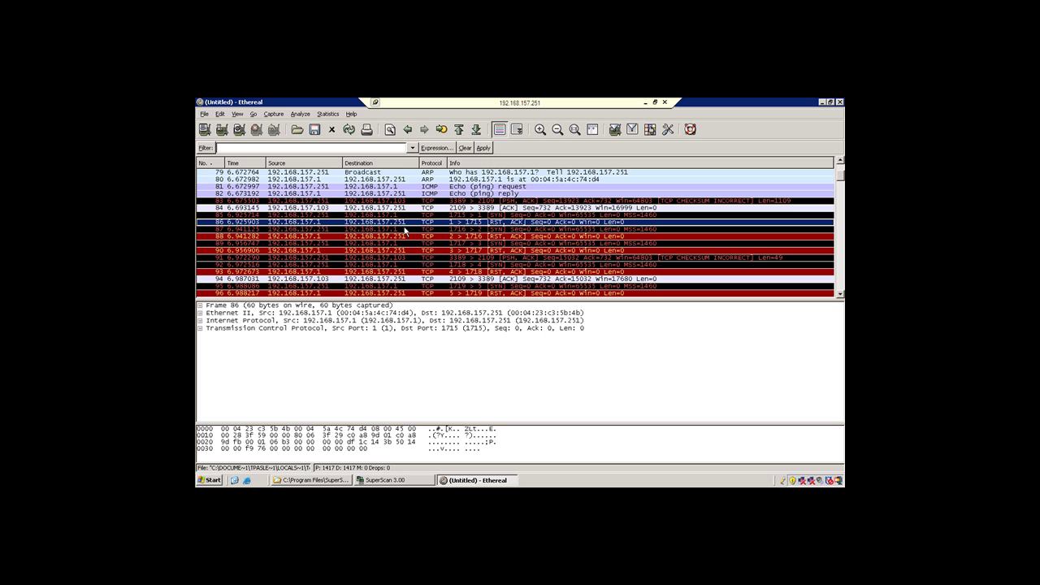
click(485, 230)
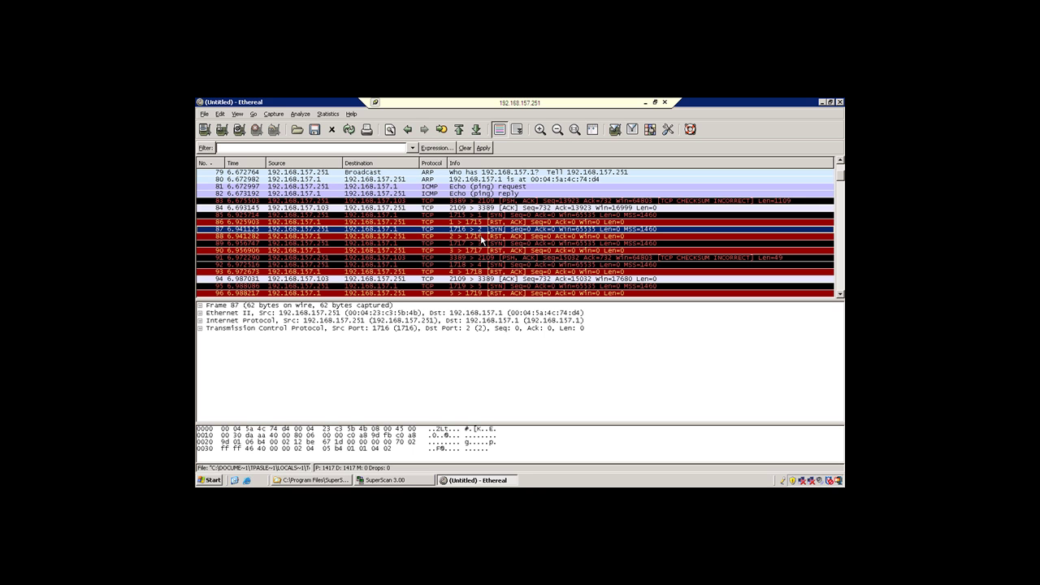
click(483, 236)
click(475, 244)
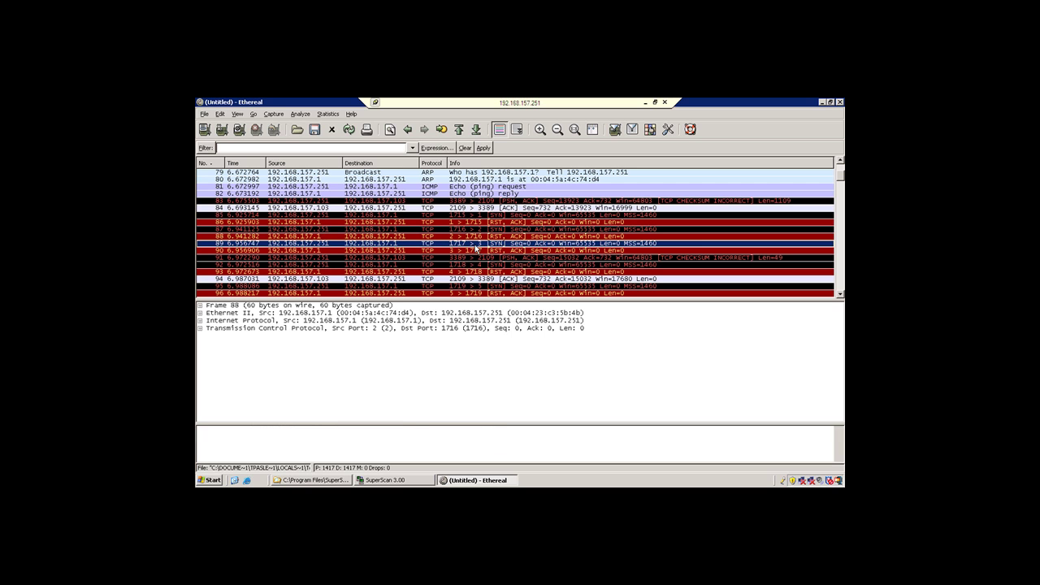
click(476, 251)
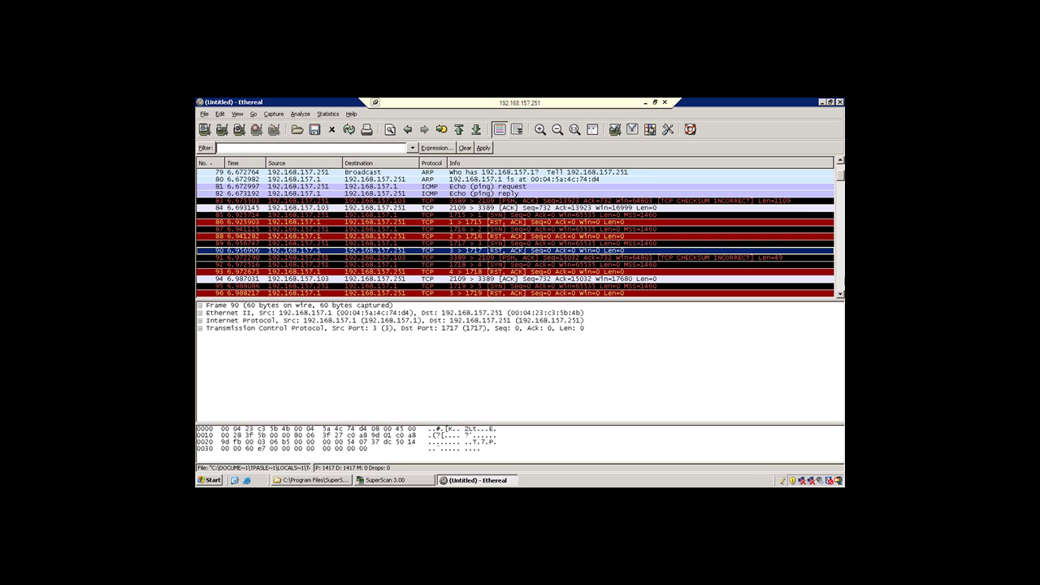
Step: Look through the port probes that follow in the packet list up to the SMTP exchange with 192.168.157.1
scroll(840, 295, down, 3)
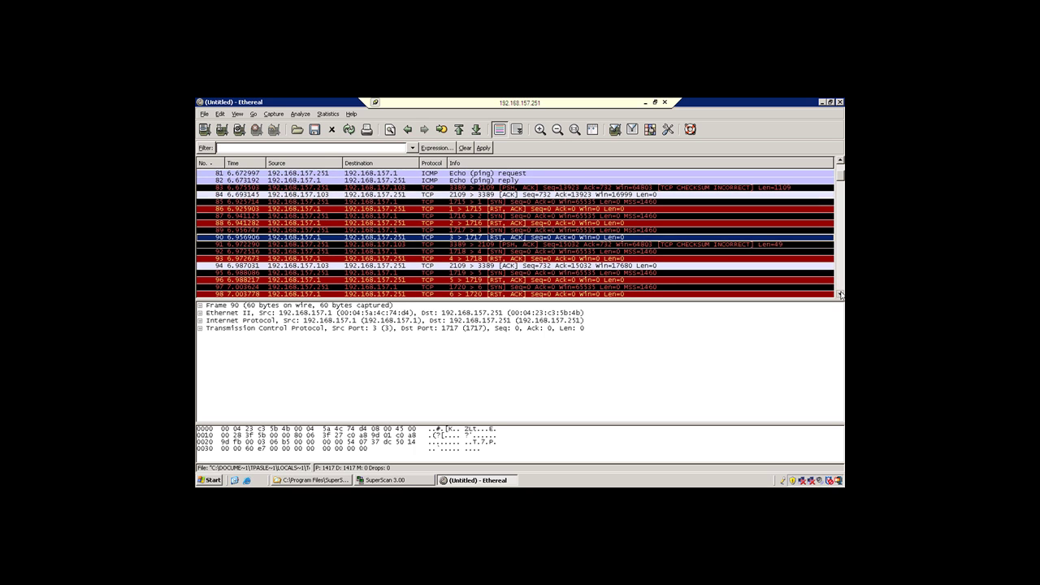
scroll(840, 295, down, 3)
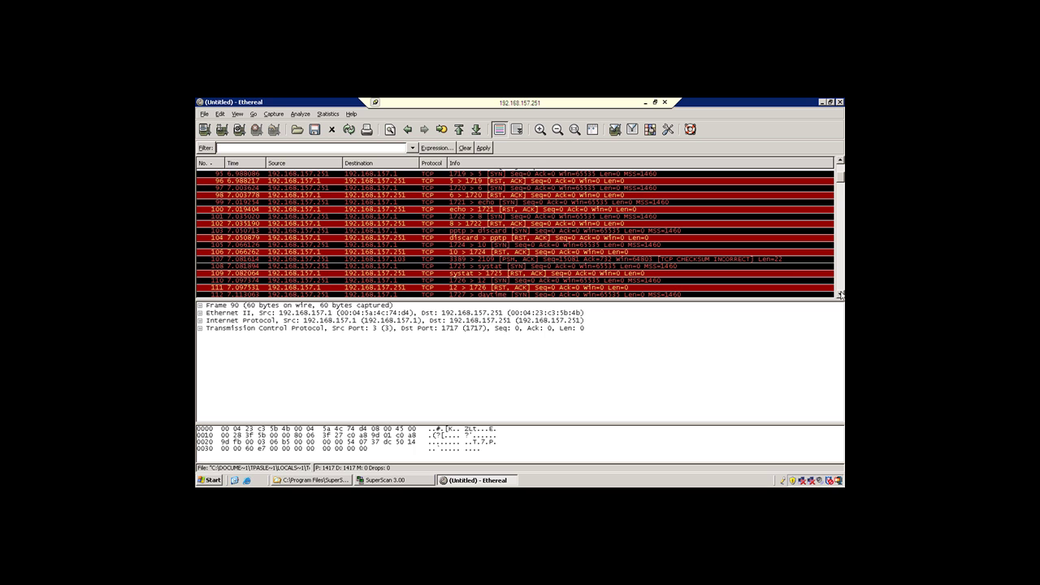
scroll(840, 295, down, 2)
scroll(840, 294, down, 3)
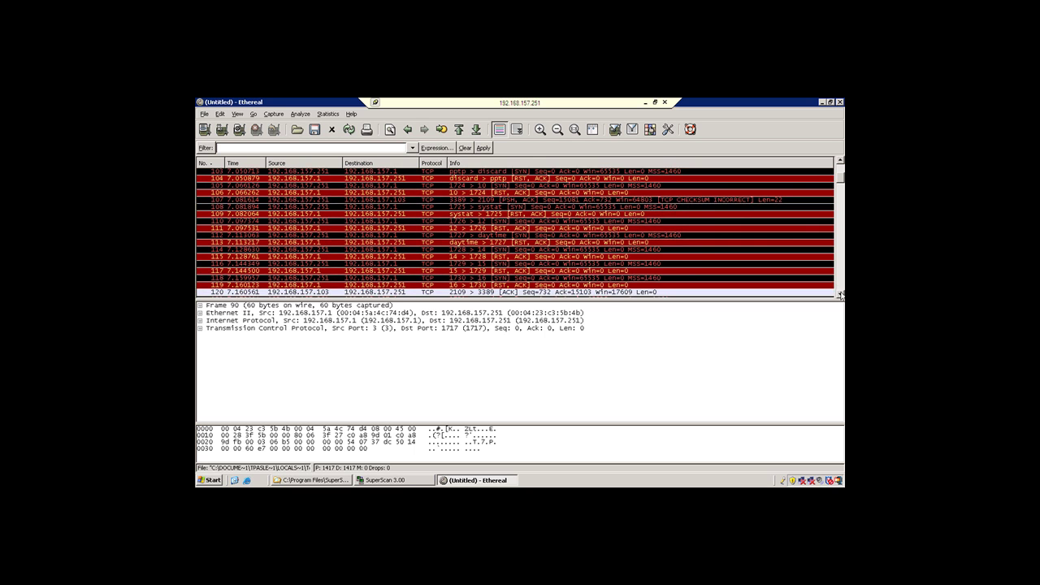
scroll(840, 295, down, 3)
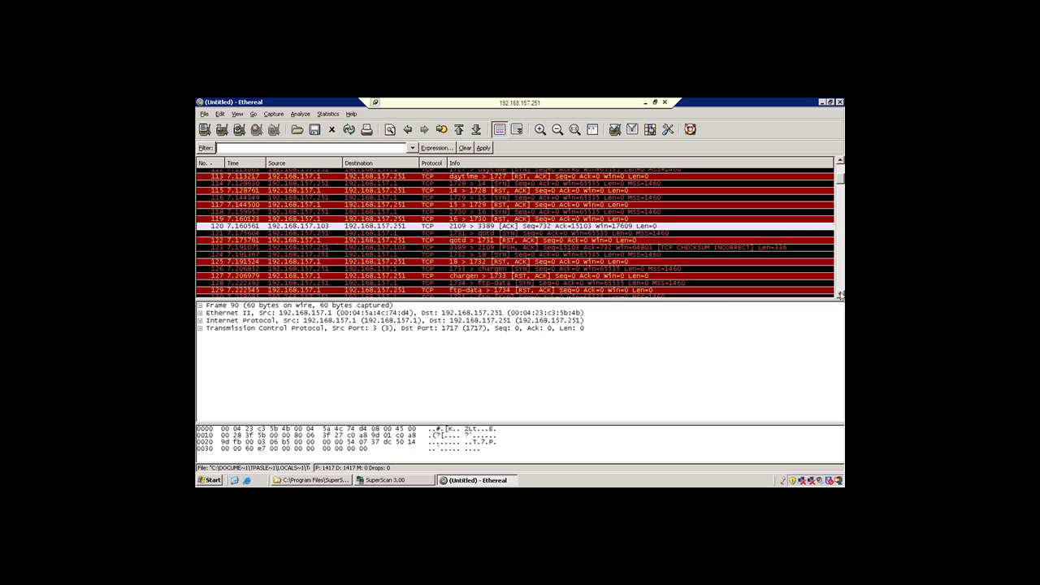
scroll(840, 295, down, 3)
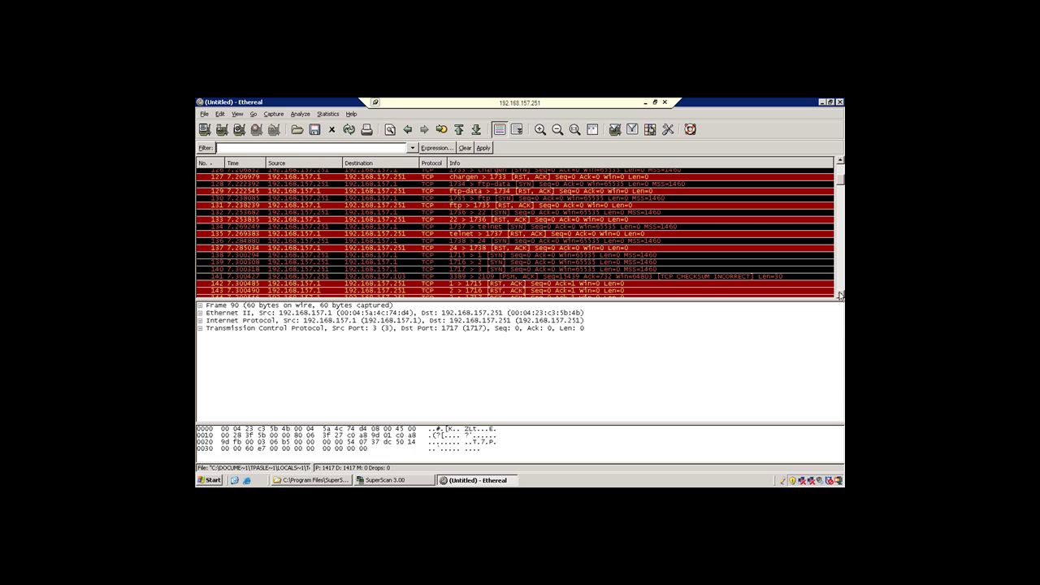
click(840, 295)
click(840, 295)
click(840, 295)
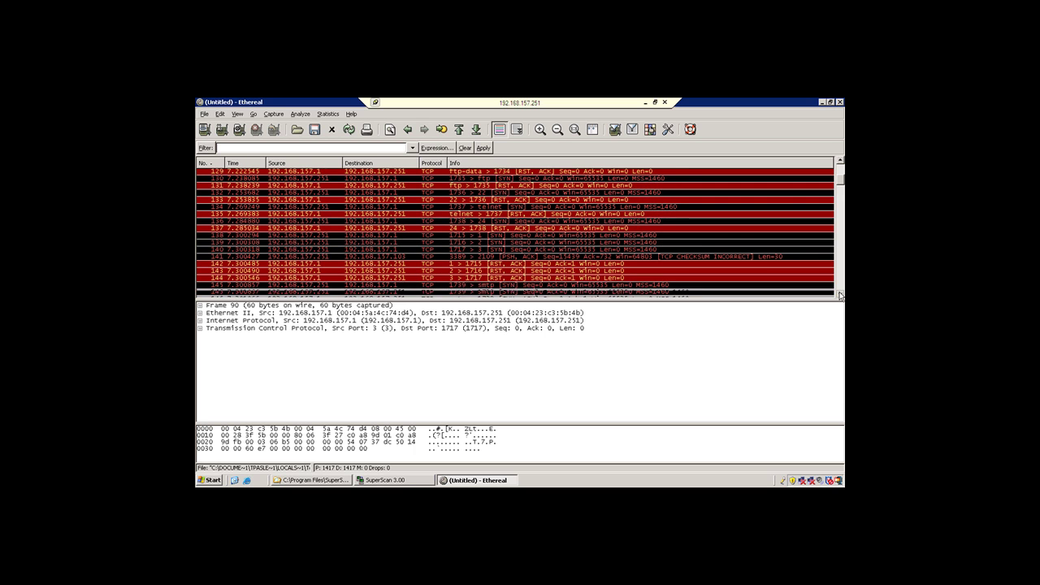
click(840, 295)
click(840, 295)
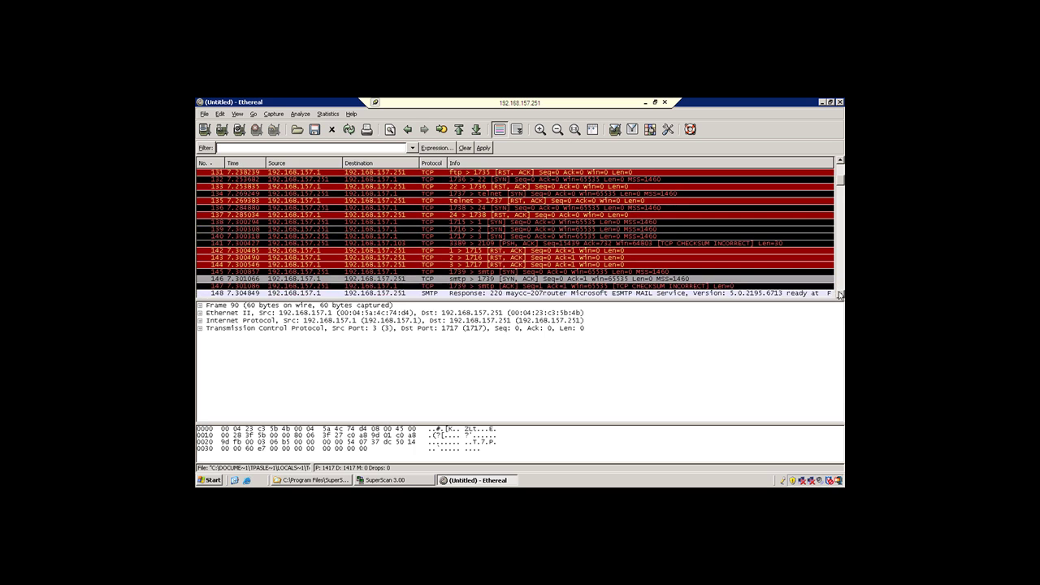
click(840, 295)
click(840, 294)
click(840, 295)
click(840, 295)
click(840, 295)
click(840, 295)
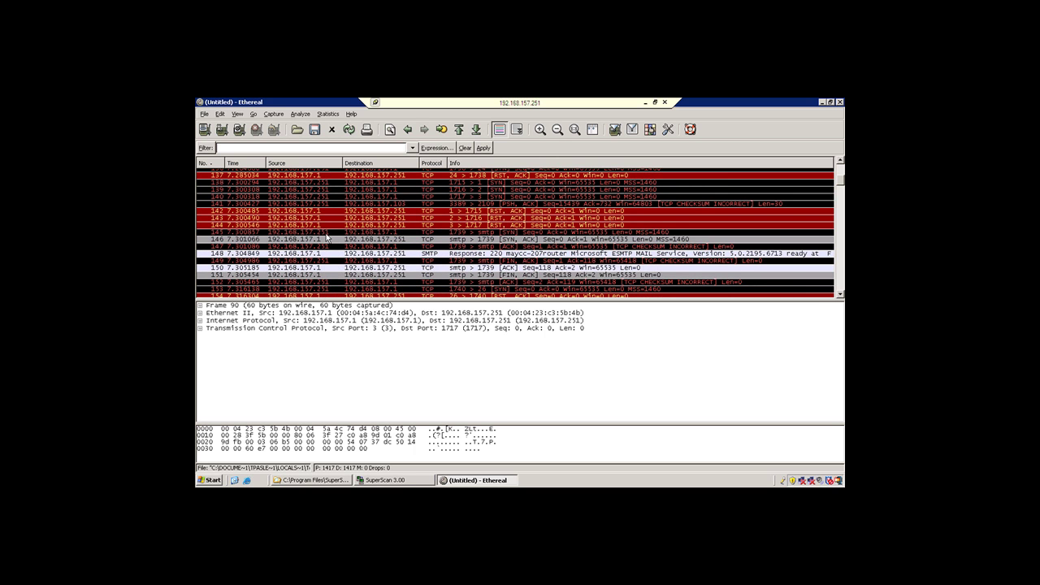
Step: Expand the TCP header of SYN packet 145, check its smtp (25) destination port, and examine the SYN, ACK reply in packet 146
click(326, 233)
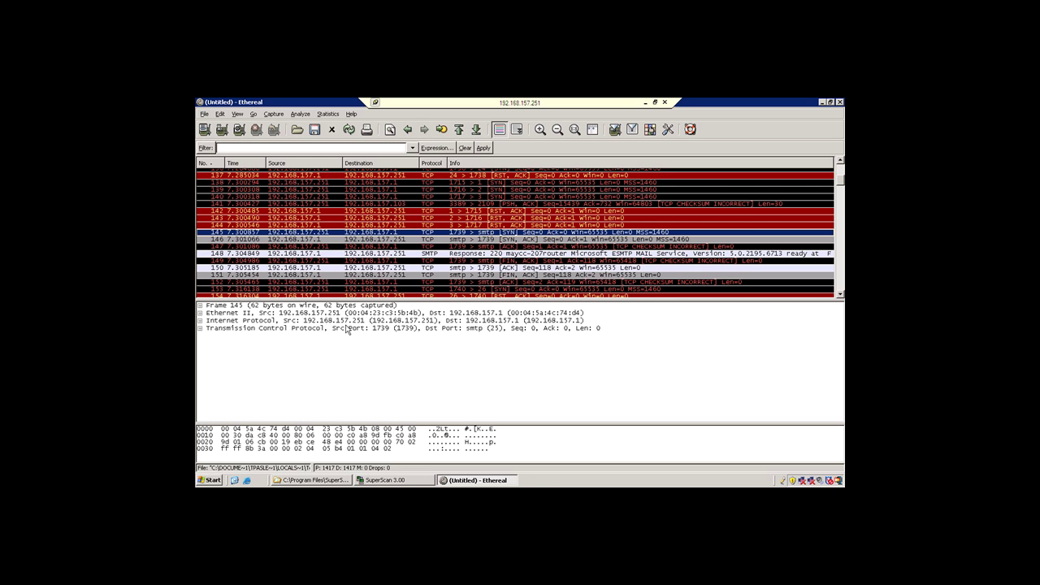
double_click(207, 328)
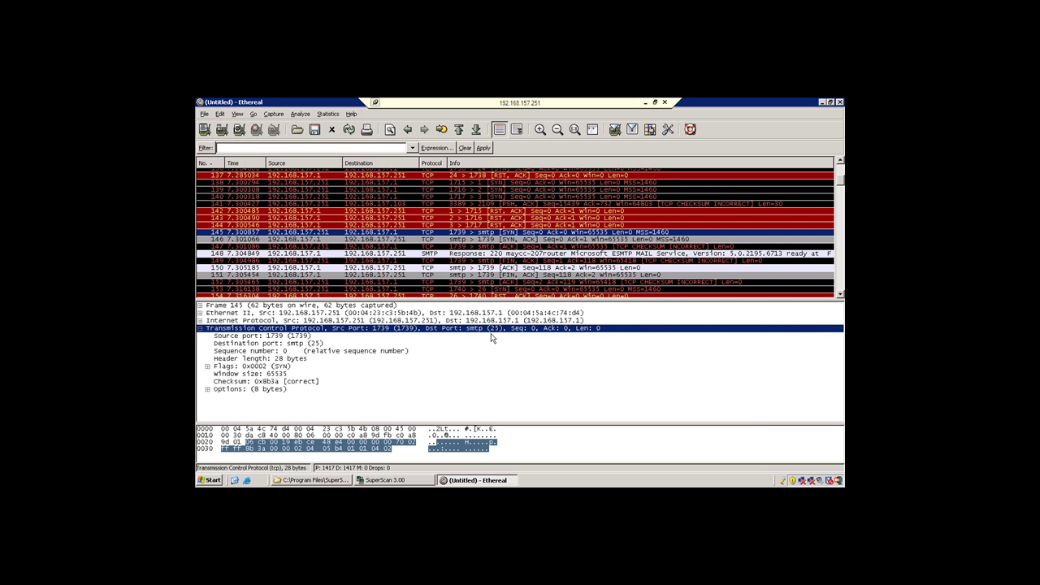
click(276, 345)
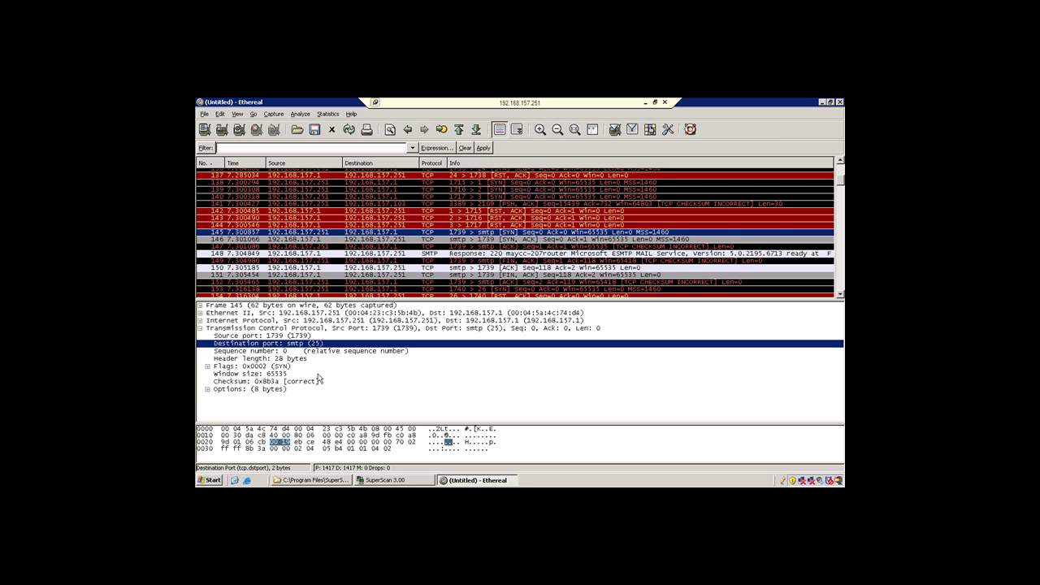
click(508, 233)
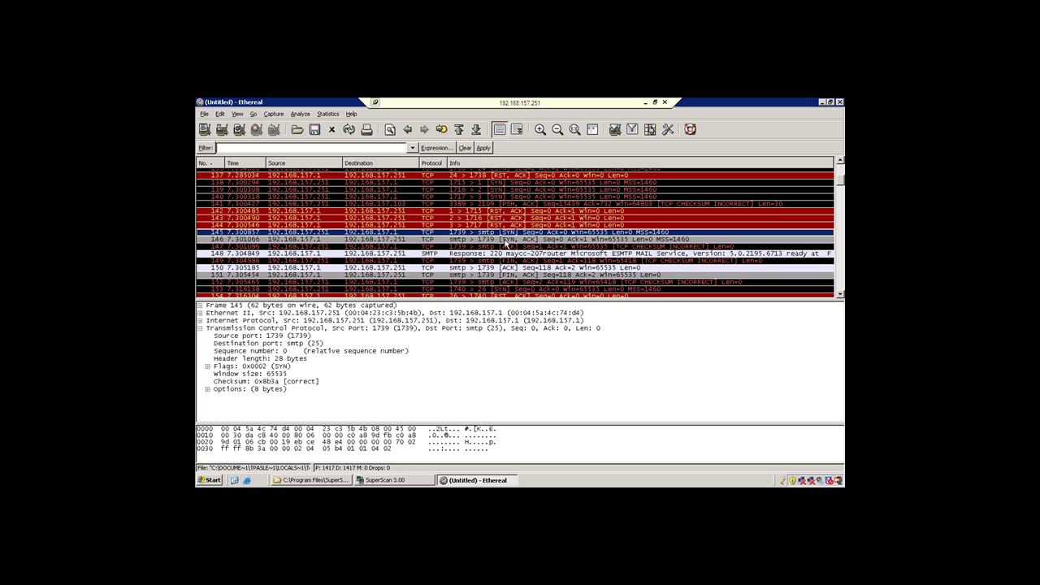
click(506, 241)
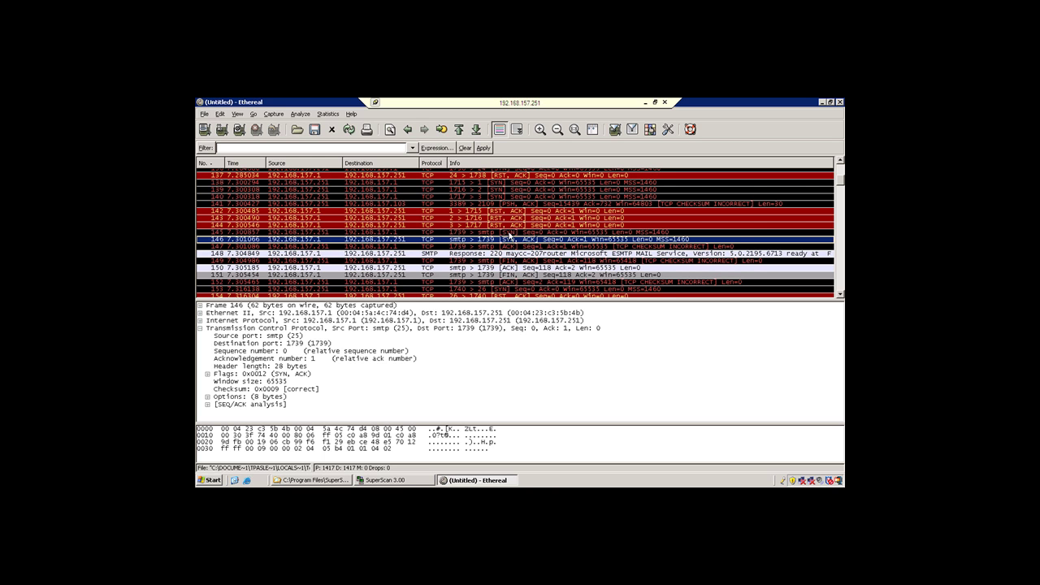
Step: Step through the SYN, SYN, ACK and ACK packets 145 to 147 of the handshake with the smtp port
click(511, 234)
click(507, 241)
click(504, 247)
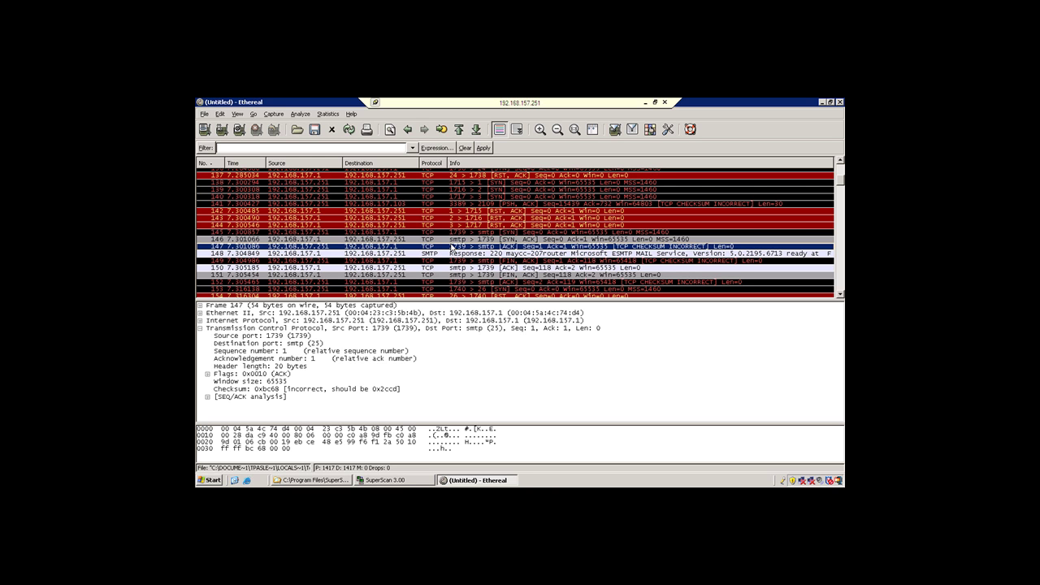
Step: Expand the Simple Mail Transfer Protocol response in packet 148 and read its response code and parameter
click(446, 254)
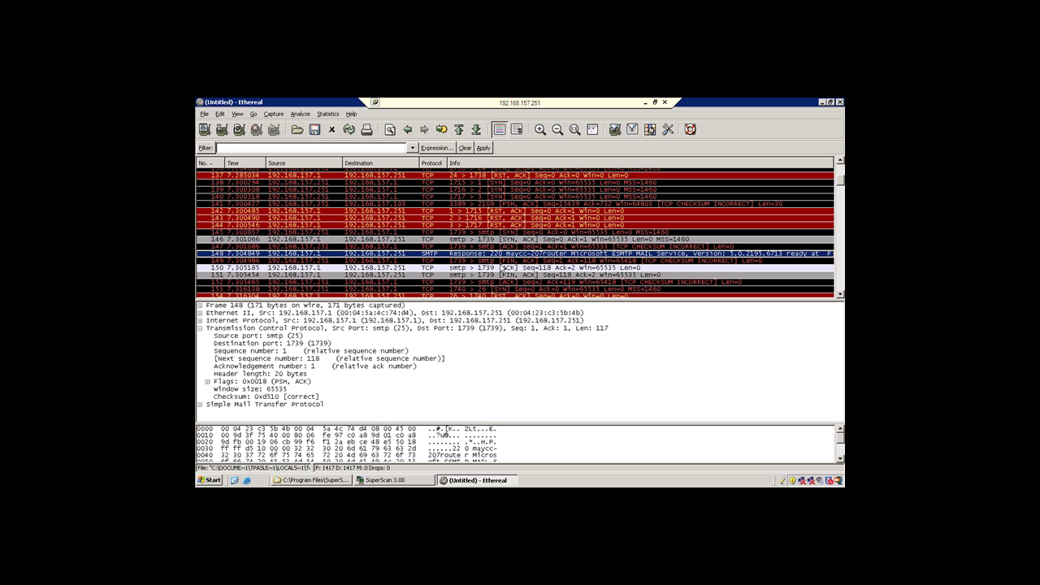
click(200, 404)
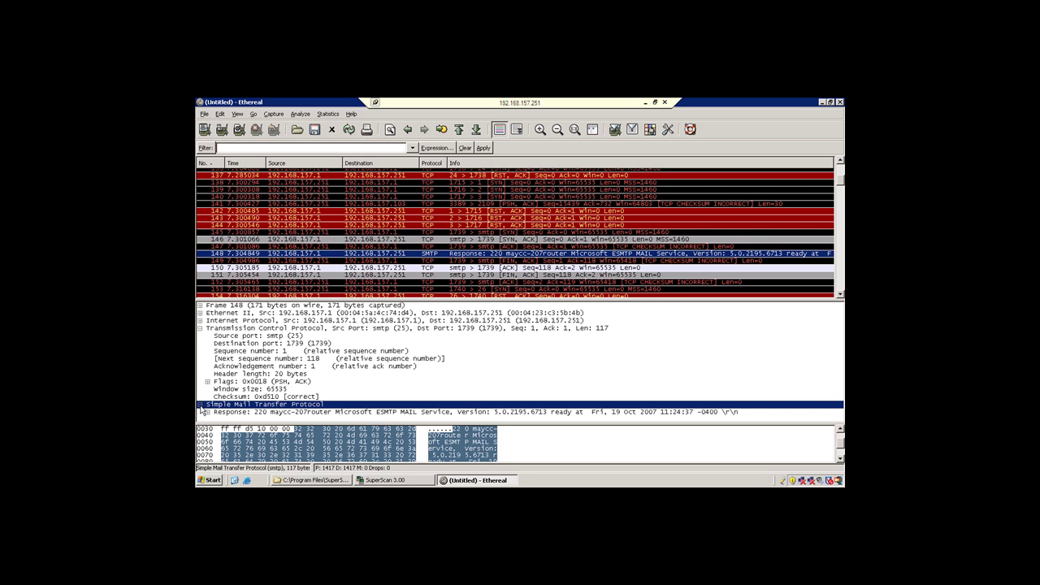
click(207, 412)
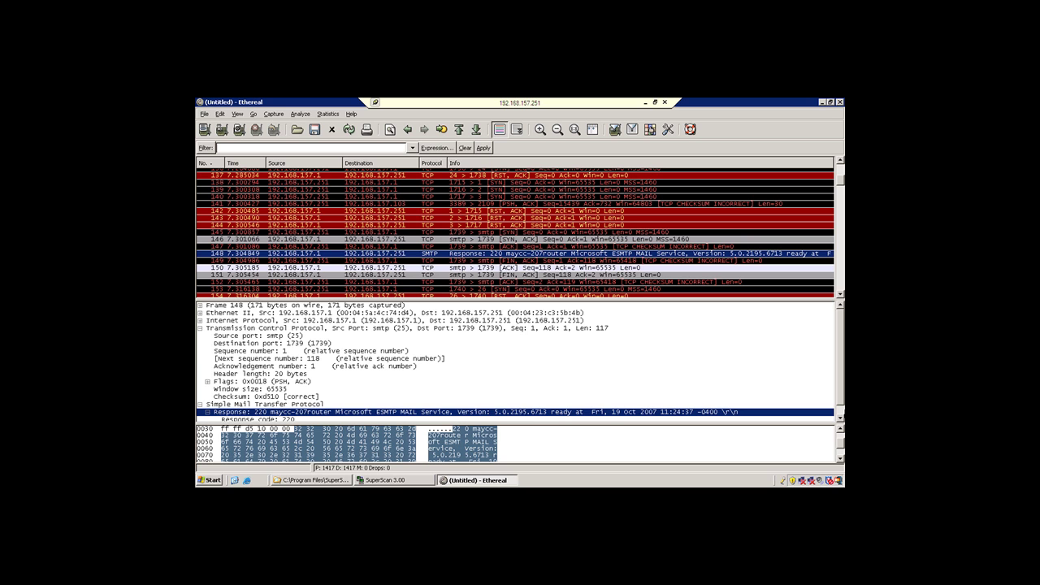
click(841, 420)
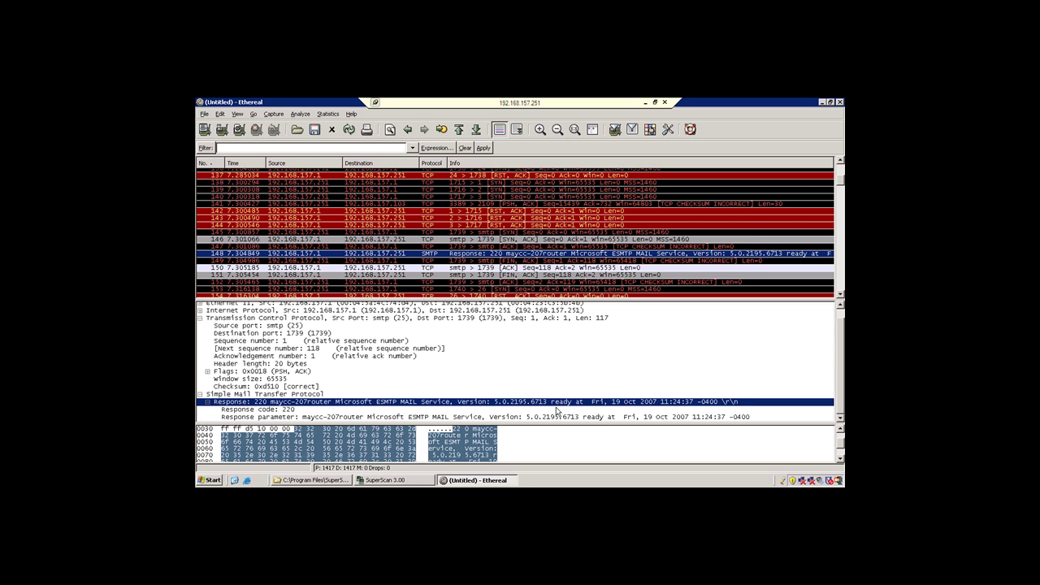
Step: Look through the port probes and replies after the SMTP exchange, down to about packet 581
click(842, 290)
click(842, 290)
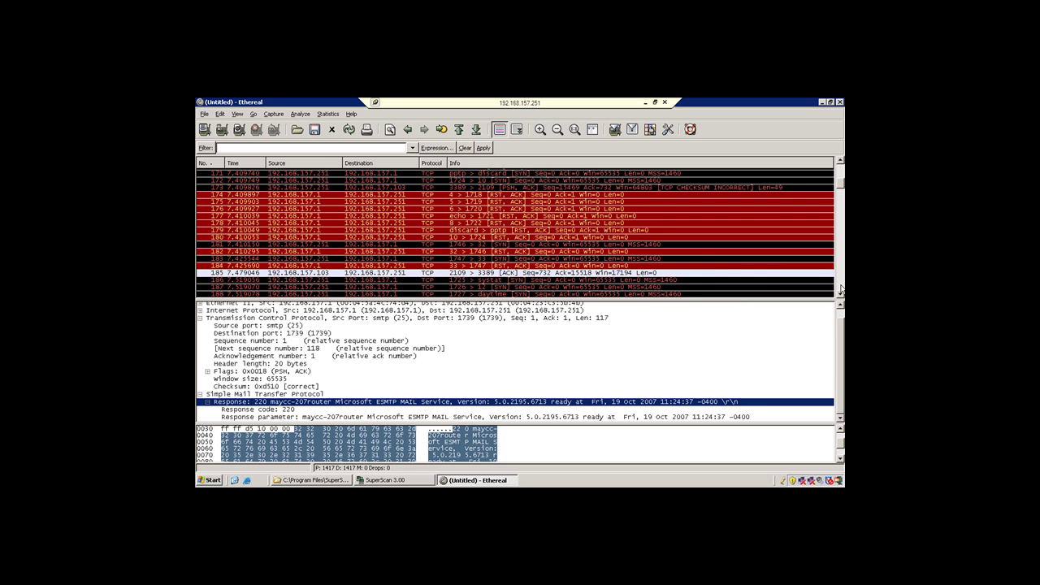
click(842, 290)
click(842, 290)
click(841, 290)
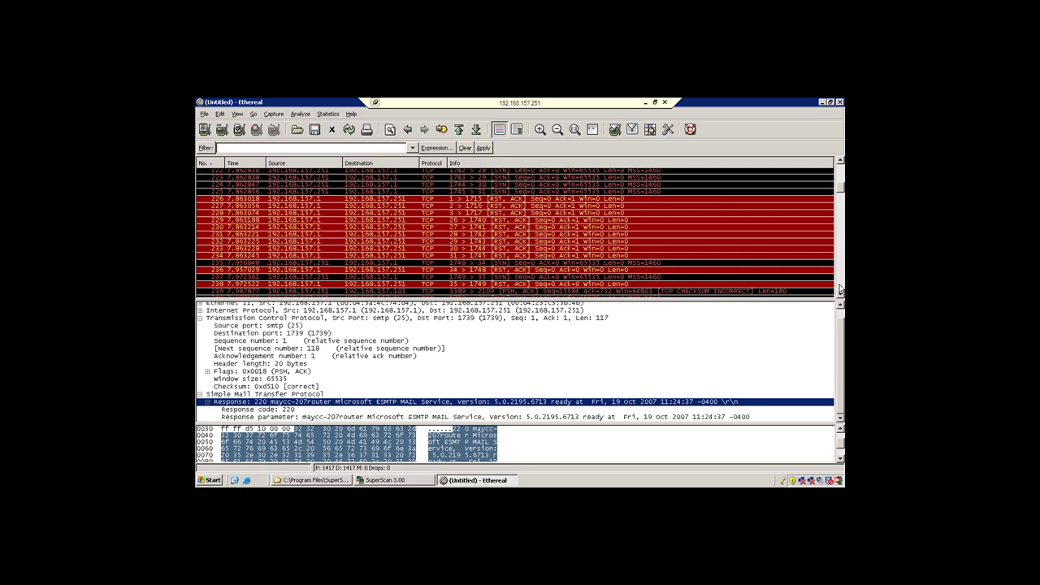
click(841, 290)
click(841, 290)
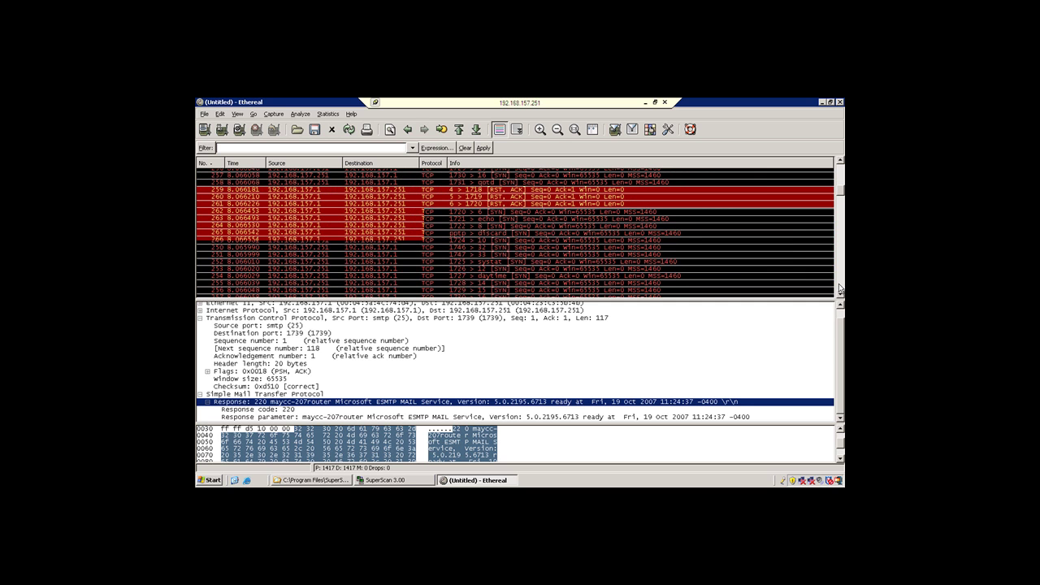
click(842, 290)
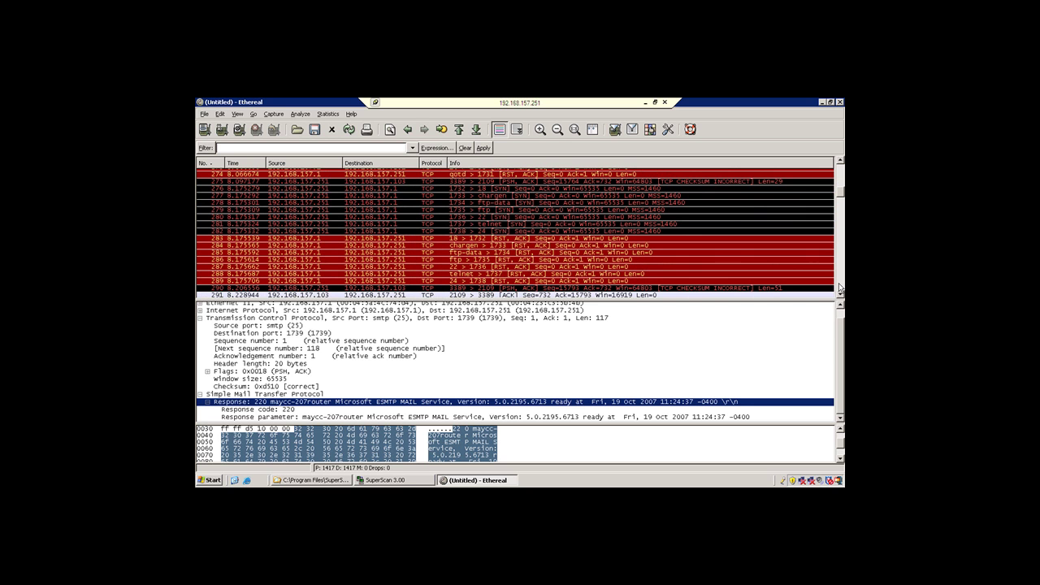
click(842, 290)
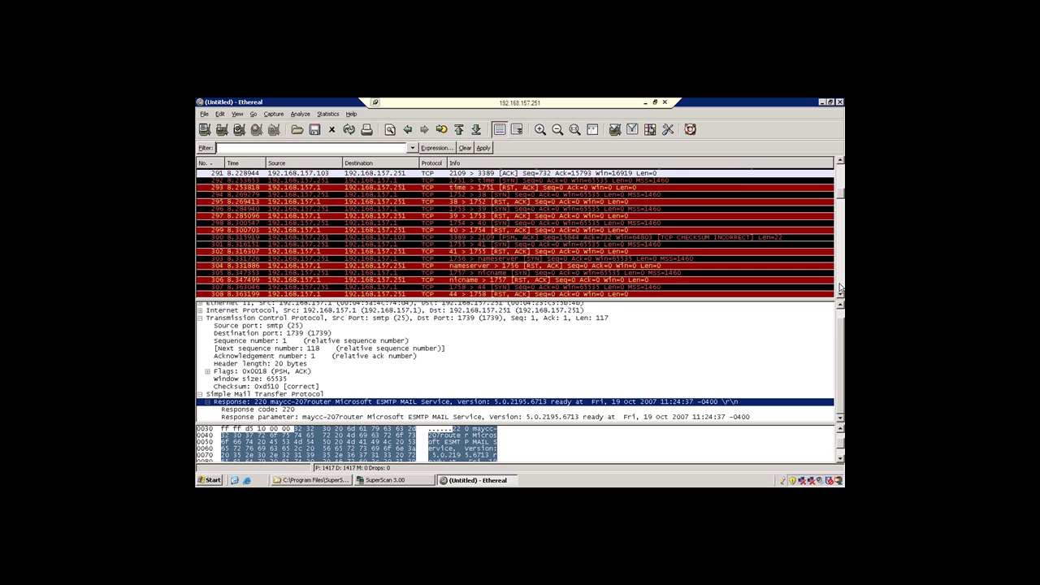
click(842, 289)
click(841, 288)
click(842, 289)
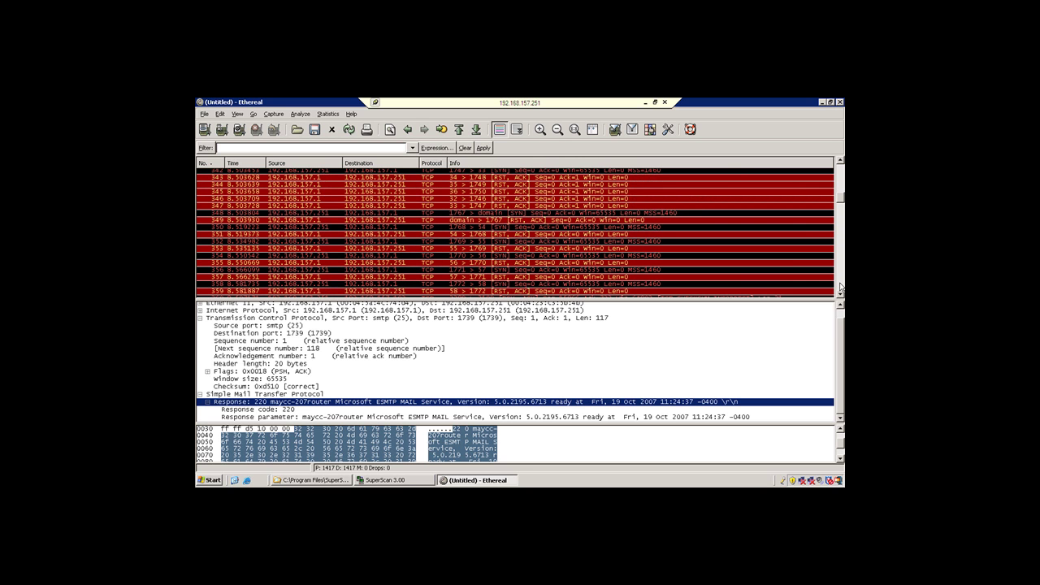
click(842, 288)
click(842, 288)
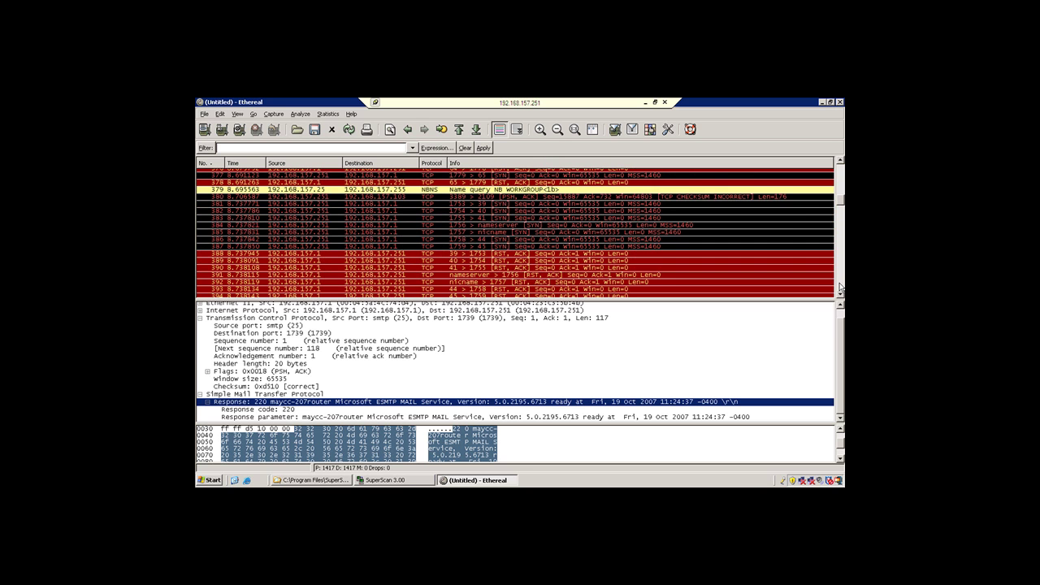
click(842, 289)
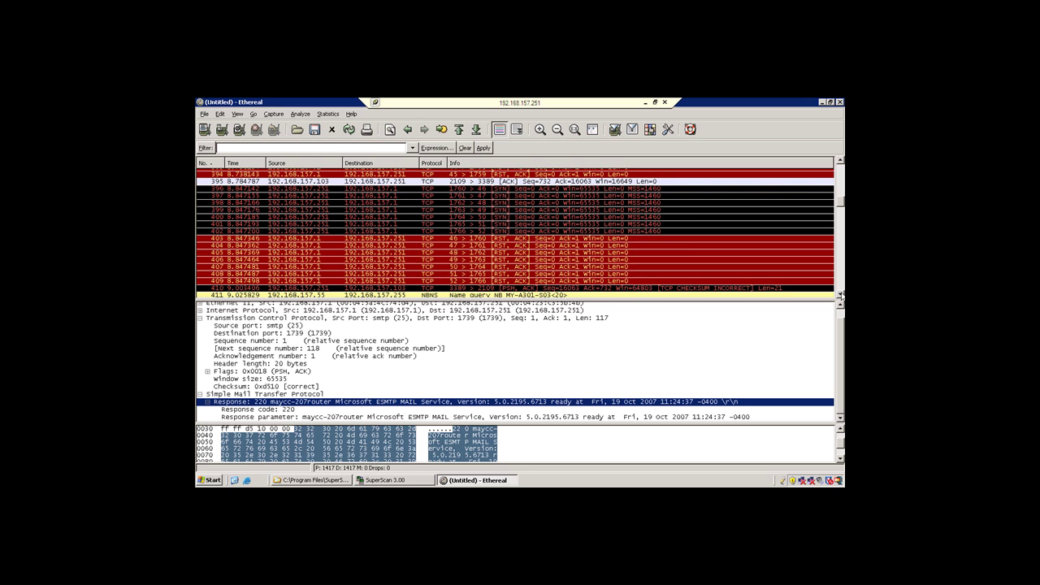
click(842, 291)
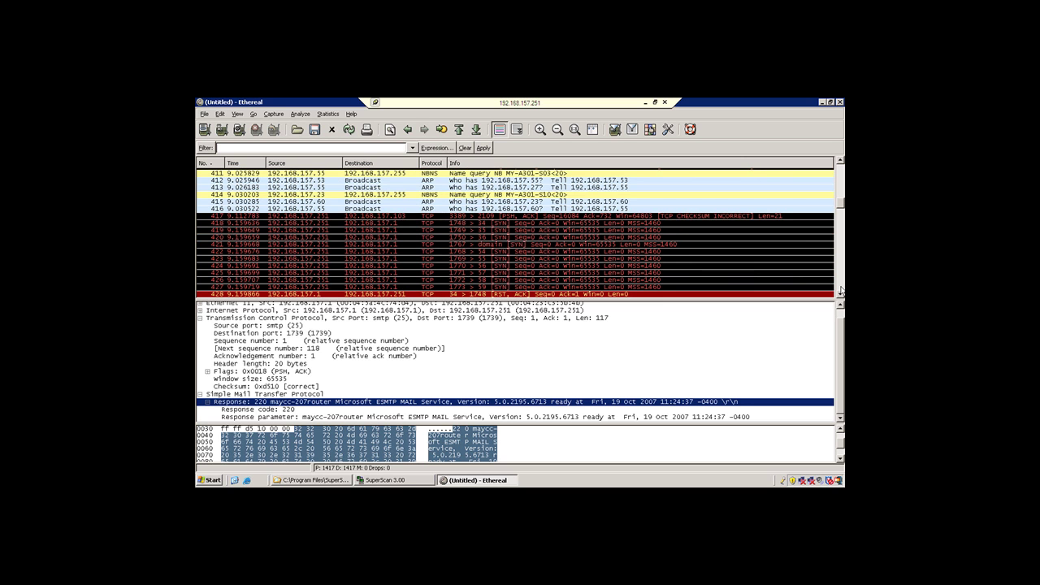
click(841, 291)
click(841, 291)
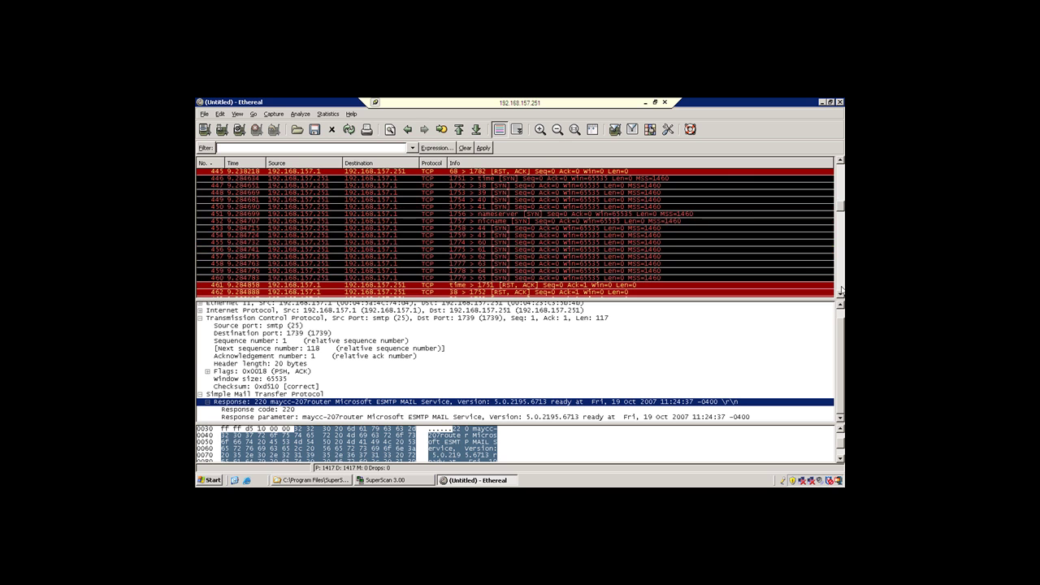
click(841, 291)
click(841, 291)
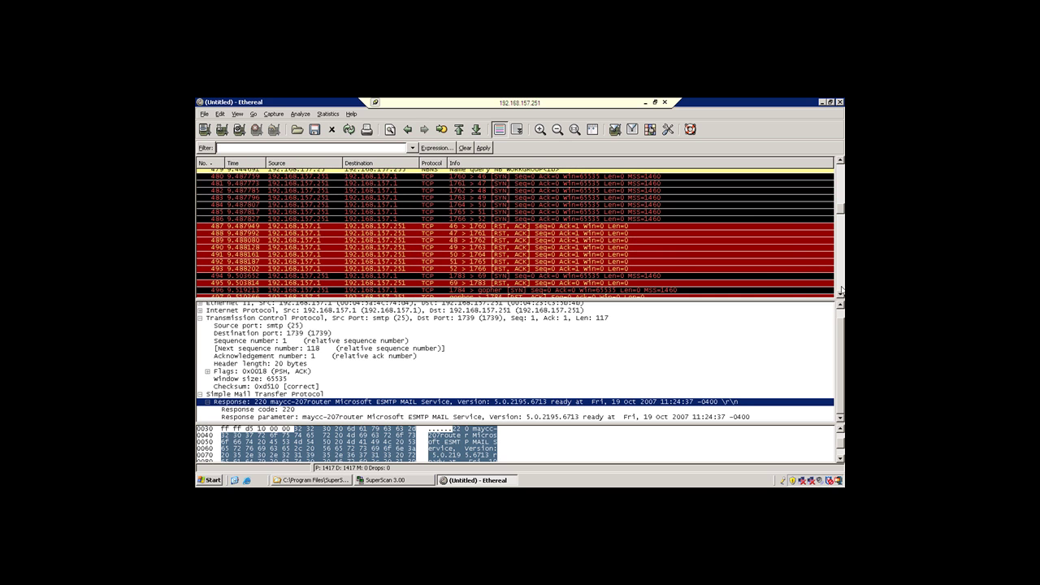
click(841, 291)
click(841, 290)
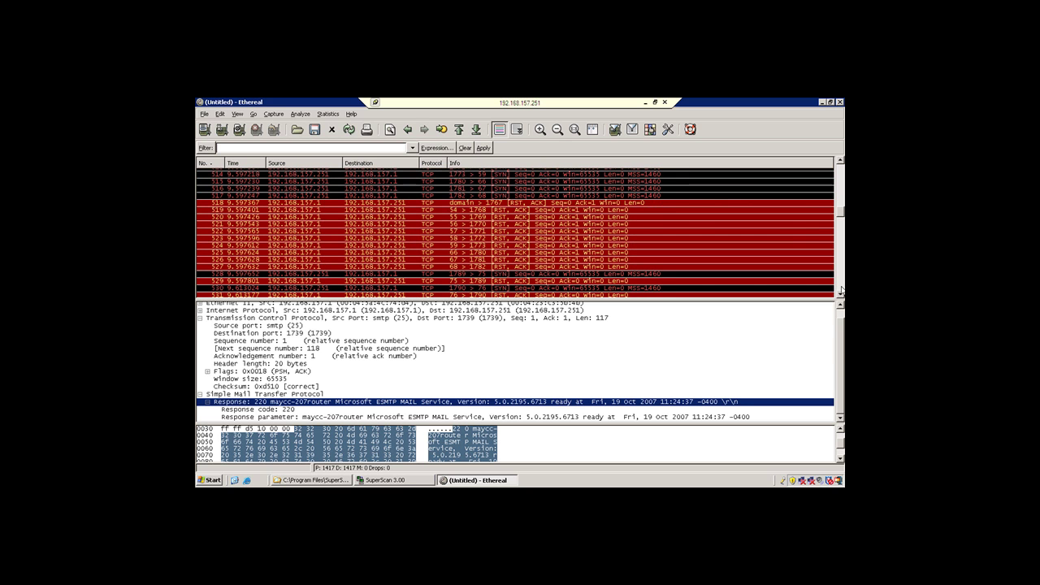
click(840, 290)
click(841, 291)
click(841, 291)
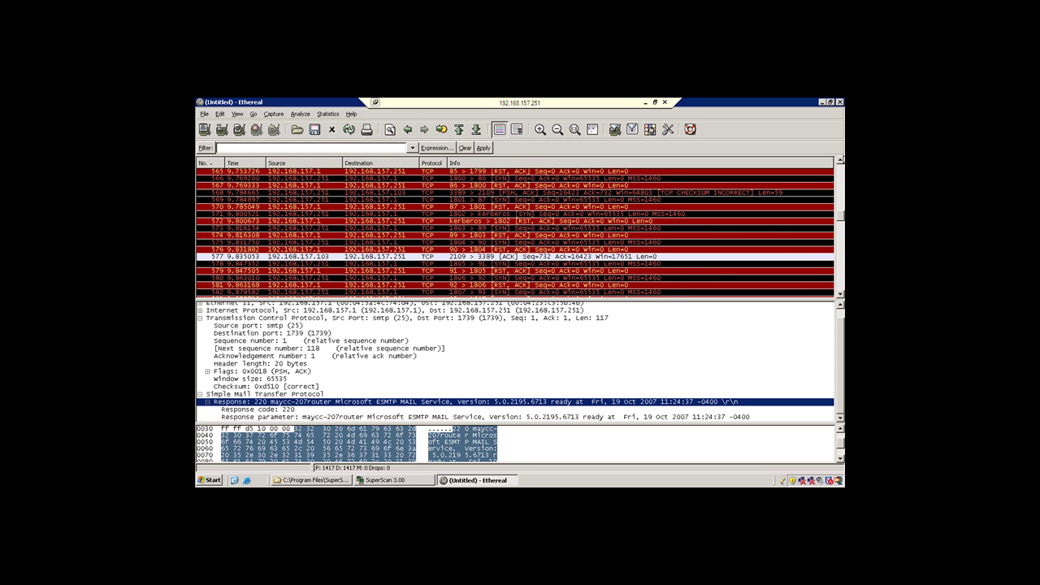
Step: Go back up the packet list to find the HTTP exchange with 192.168.157.1, packets 538 to 543
click(840, 164)
click(841, 164)
click(841, 164)
click(841, 164)
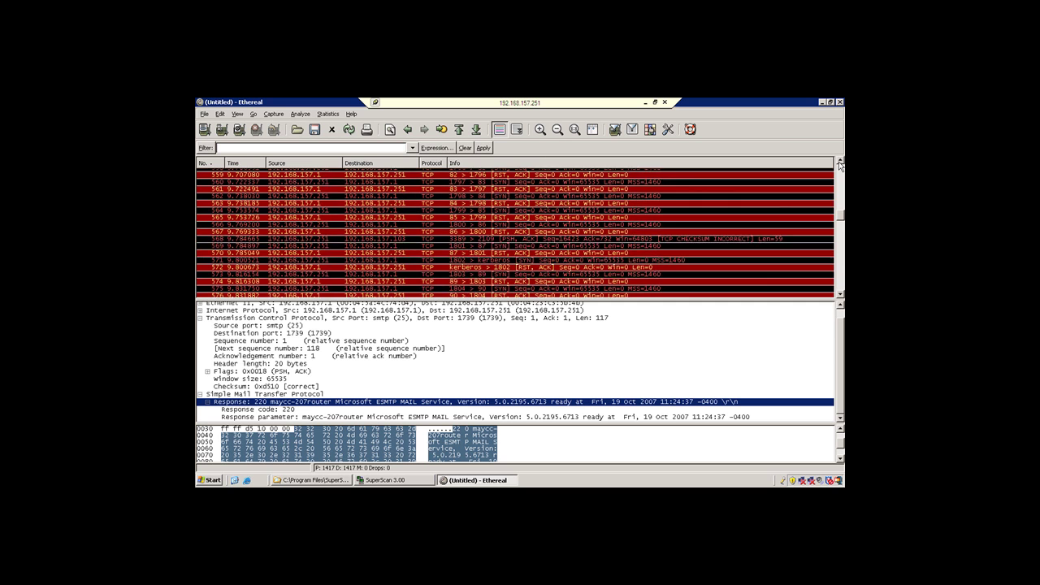
click(841, 164)
click(841, 164)
click(841, 164)
click(841, 164)
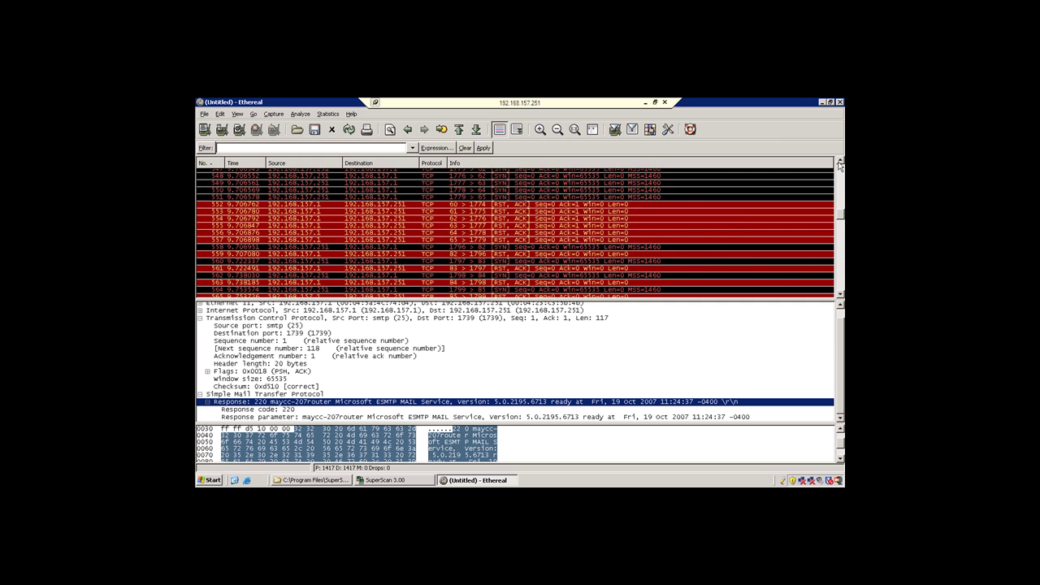
click(841, 164)
click(841, 165)
click(841, 164)
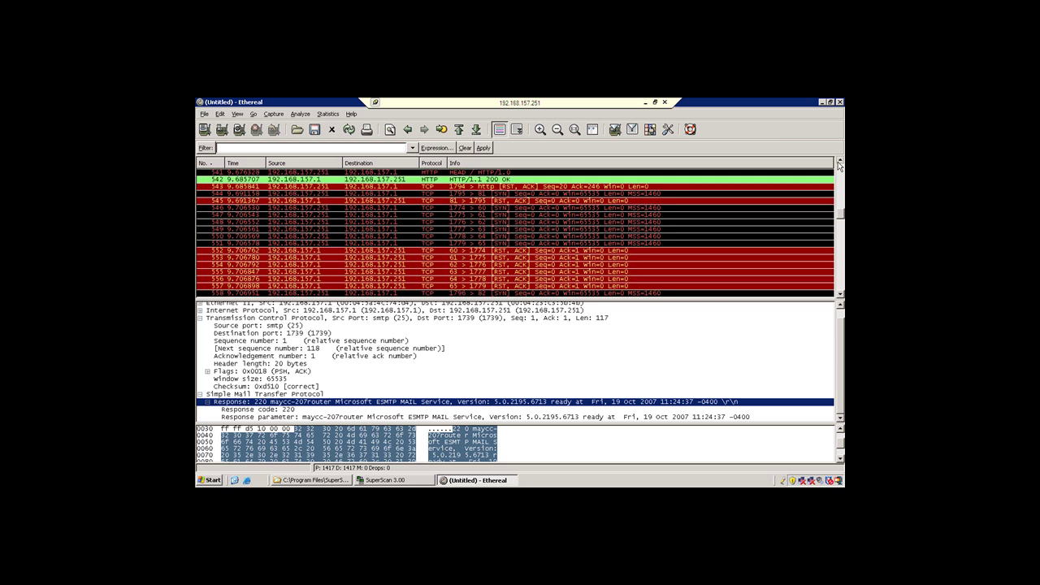
click(841, 164)
click(840, 164)
click(841, 164)
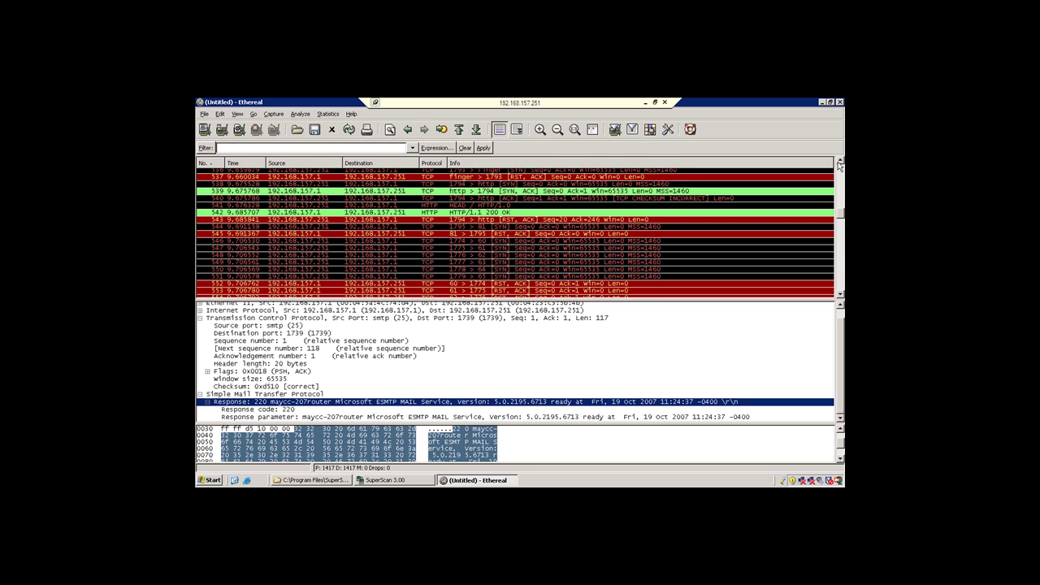
click(840, 164)
click(841, 164)
click(841, 164)
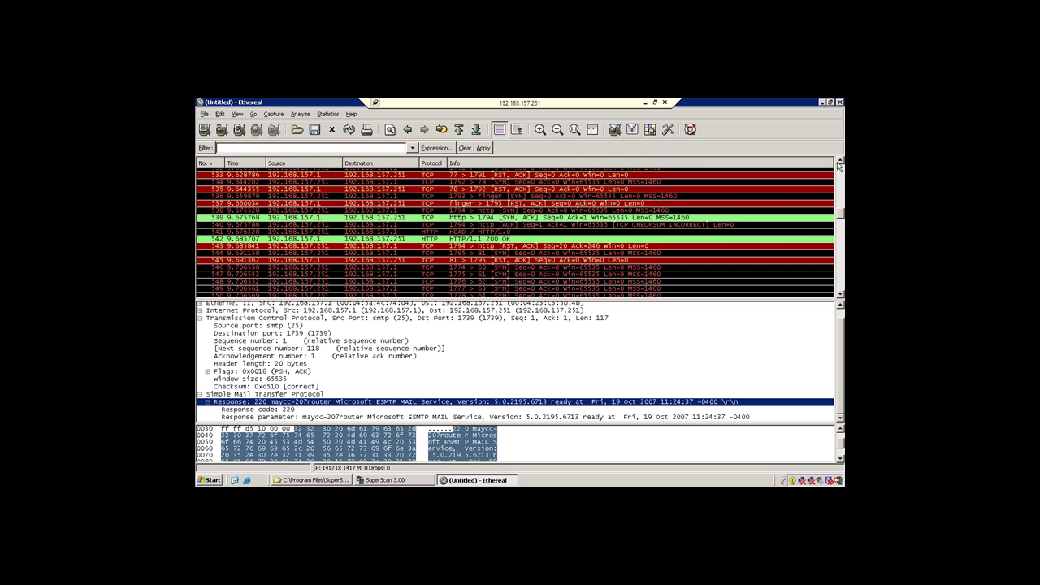
click(841, 164)
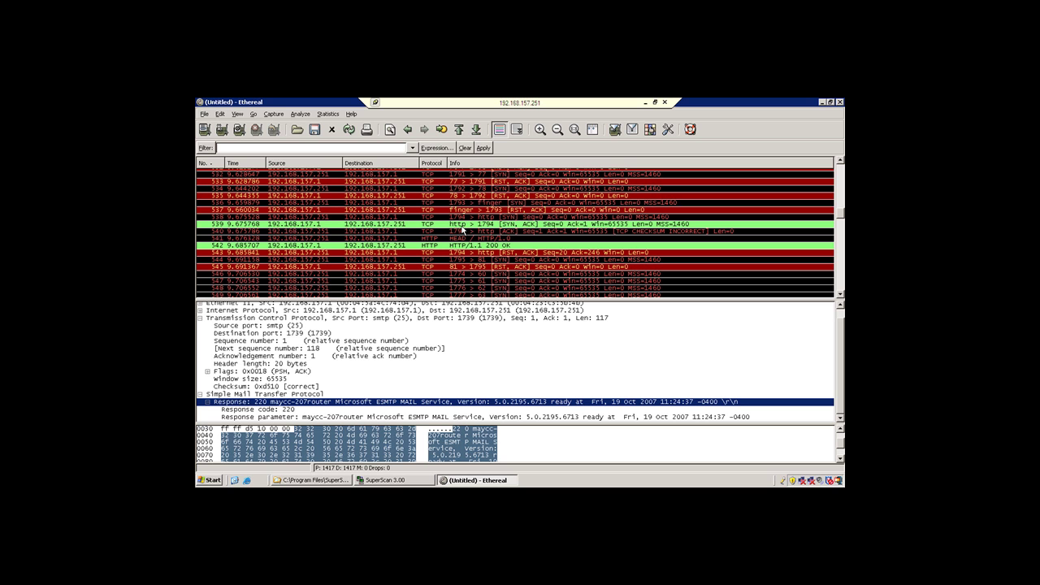
Step: Check SYN packet 538's http (80) destination port, and inspect handshake packets 539 and 540 and the HEAD request in packet 541
click(404, 218)
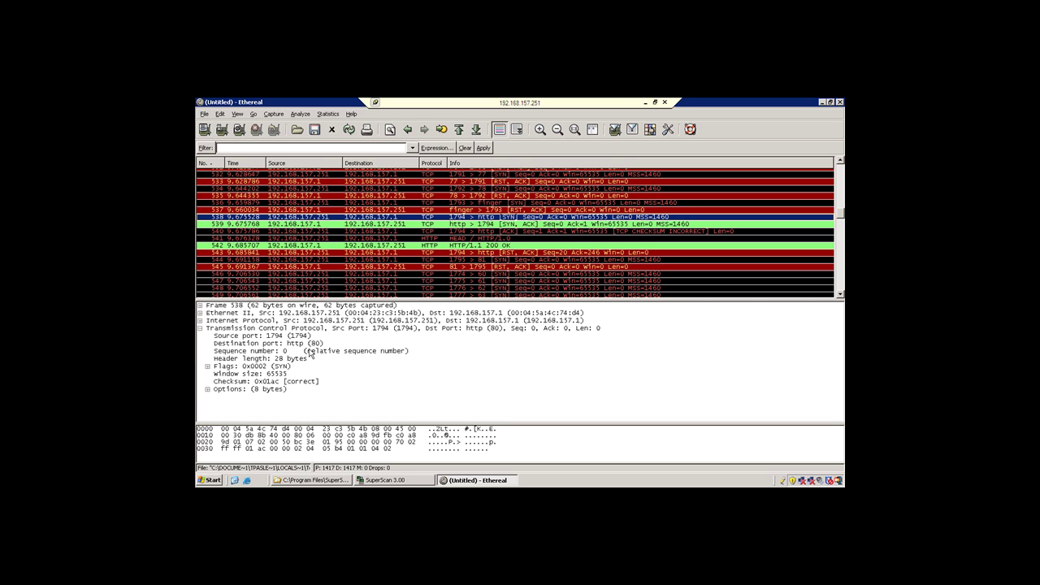
click(296, 346)
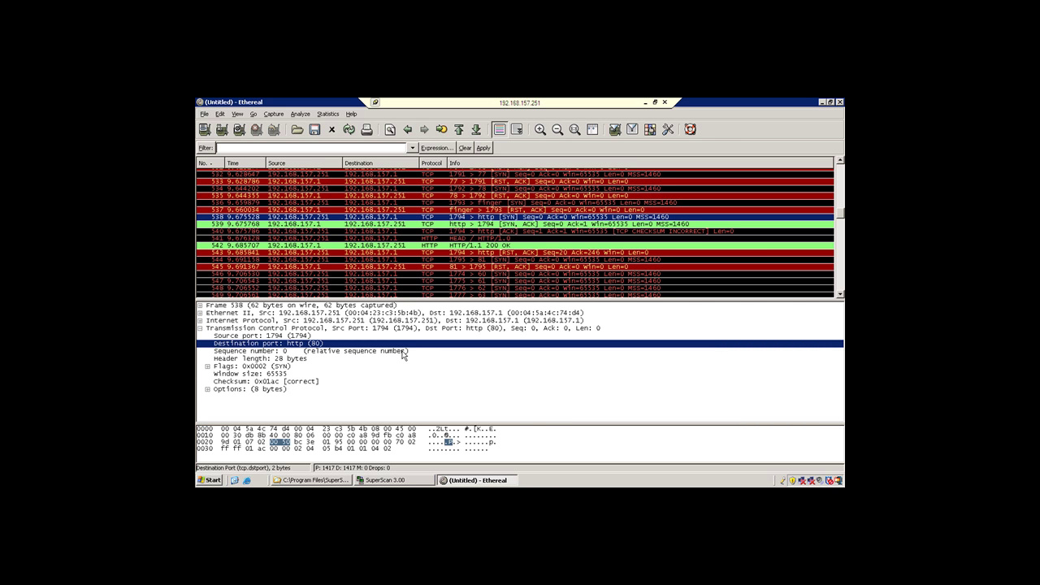
click(488, 226)
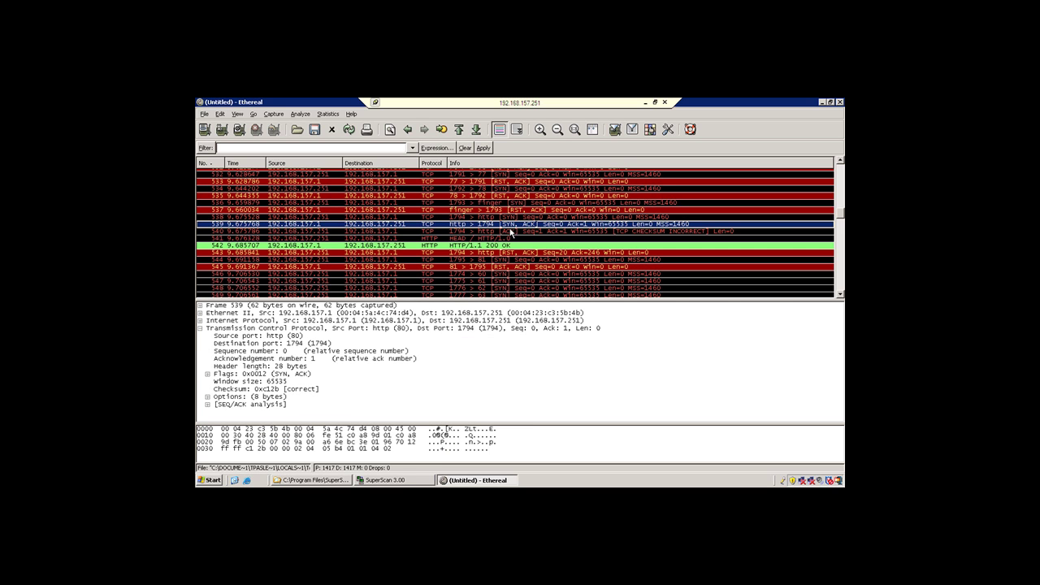
click(497, 233)
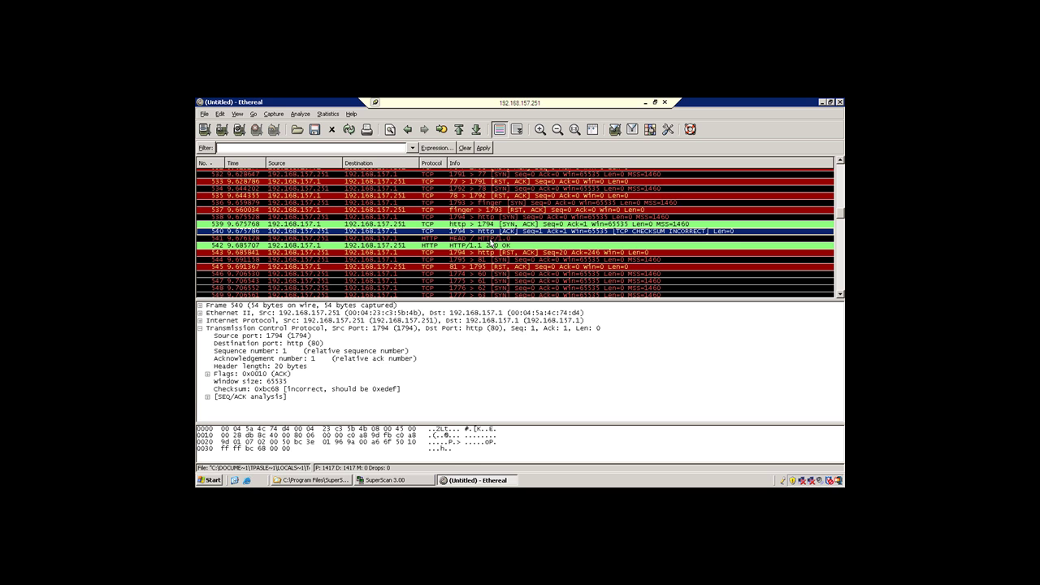
click(490, 238)
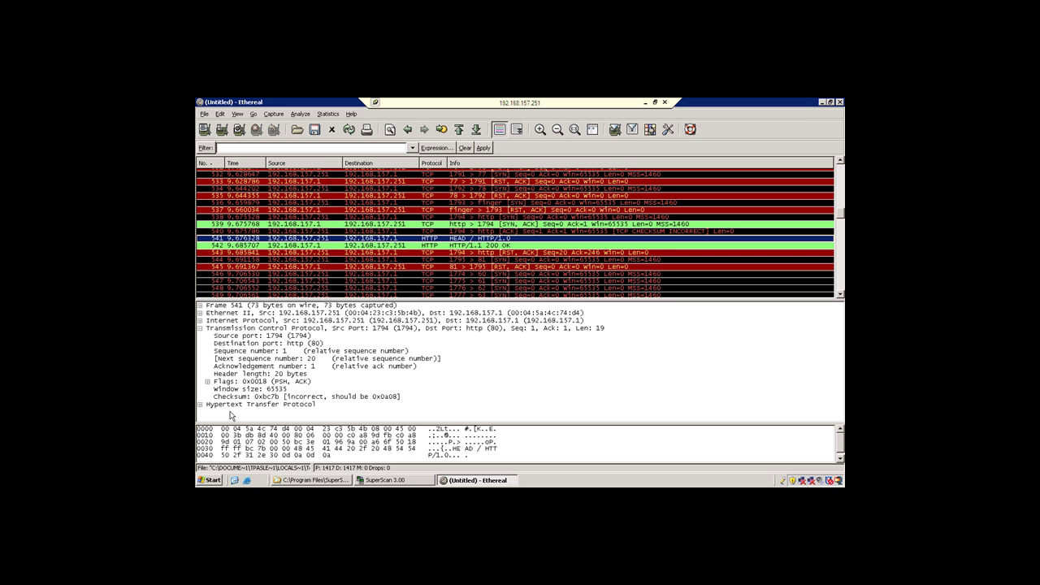
Step: Expand the Hypertext Transfer Protocol header and 200 OK status line of packet 542, and examine the Server line and remaining header fields
click(349, 246)
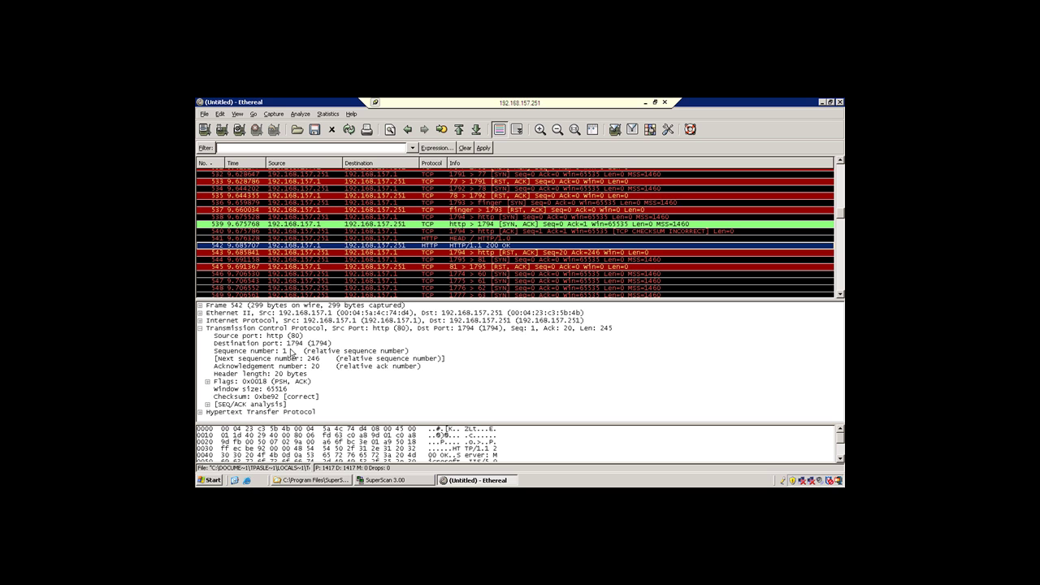
click(201, 413)
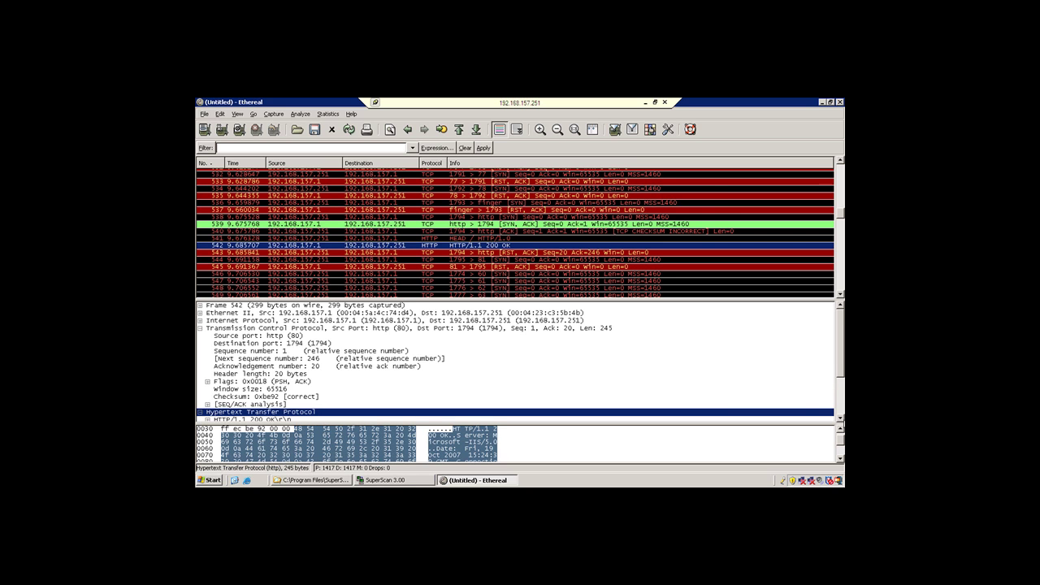
scroll(841, 421, down, 3)
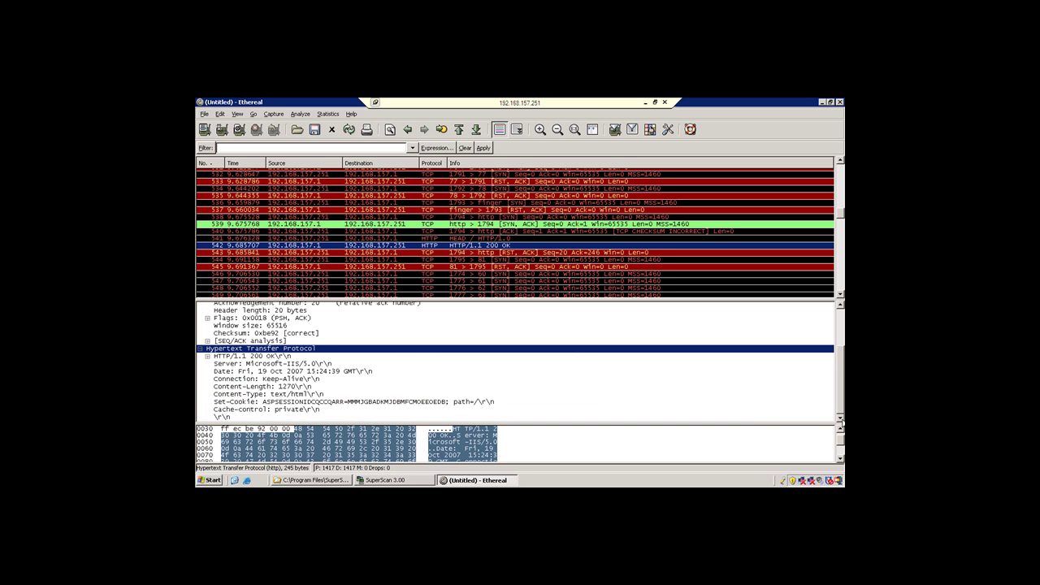
click(207, 357)
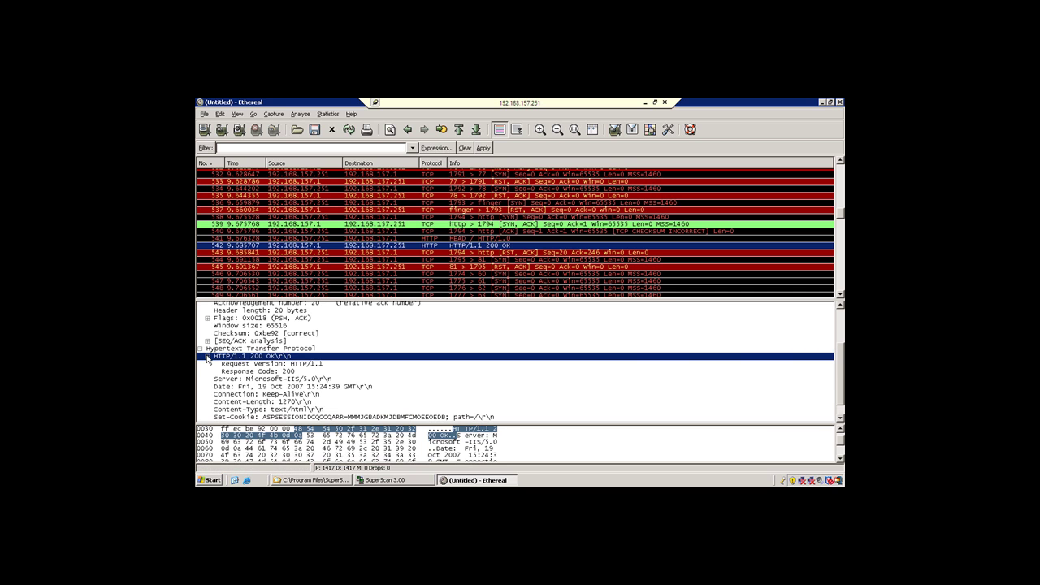
click(264, 380)
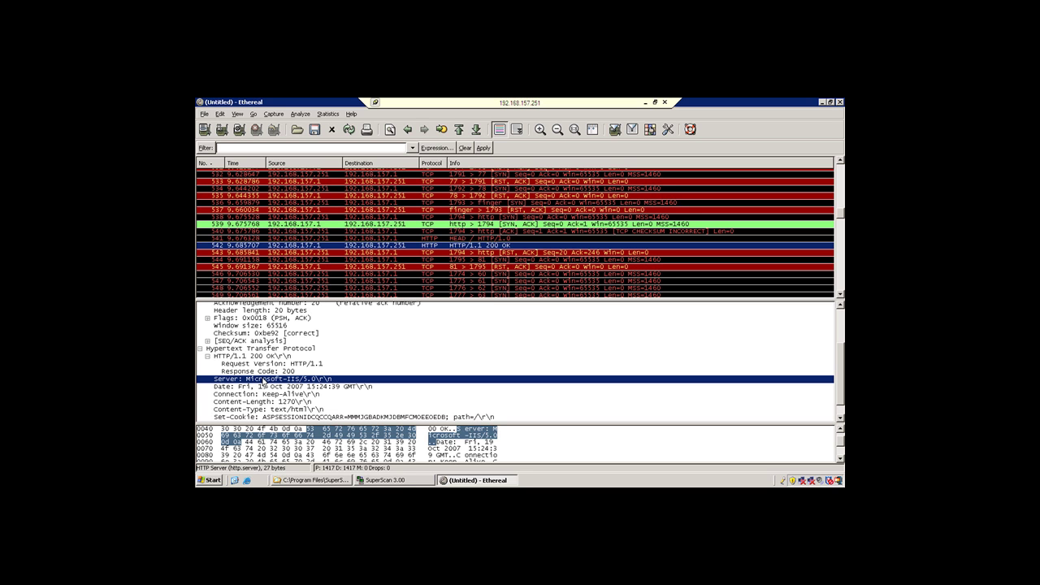
click(840, 421)
click(841, 421)
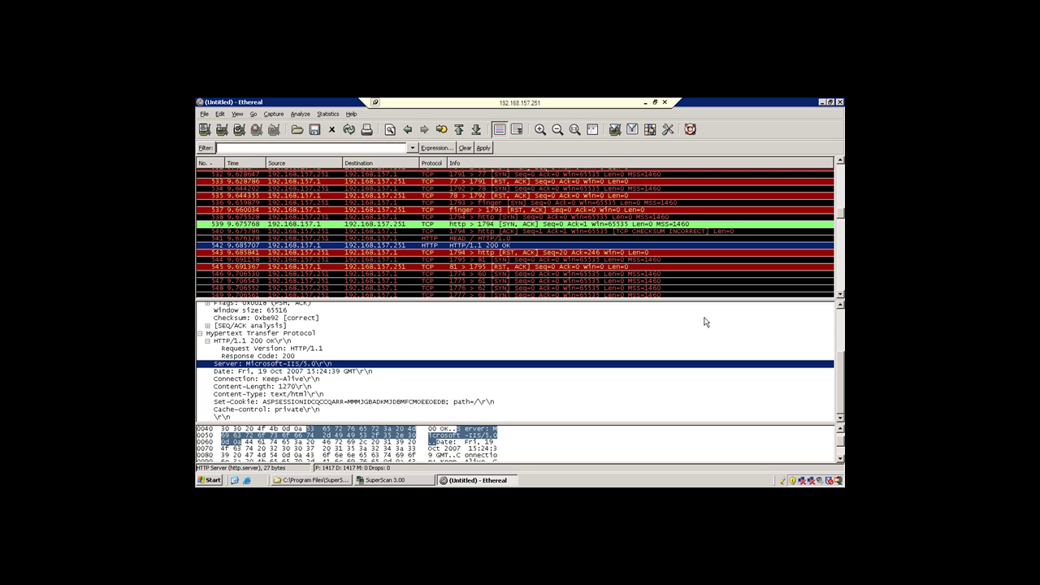